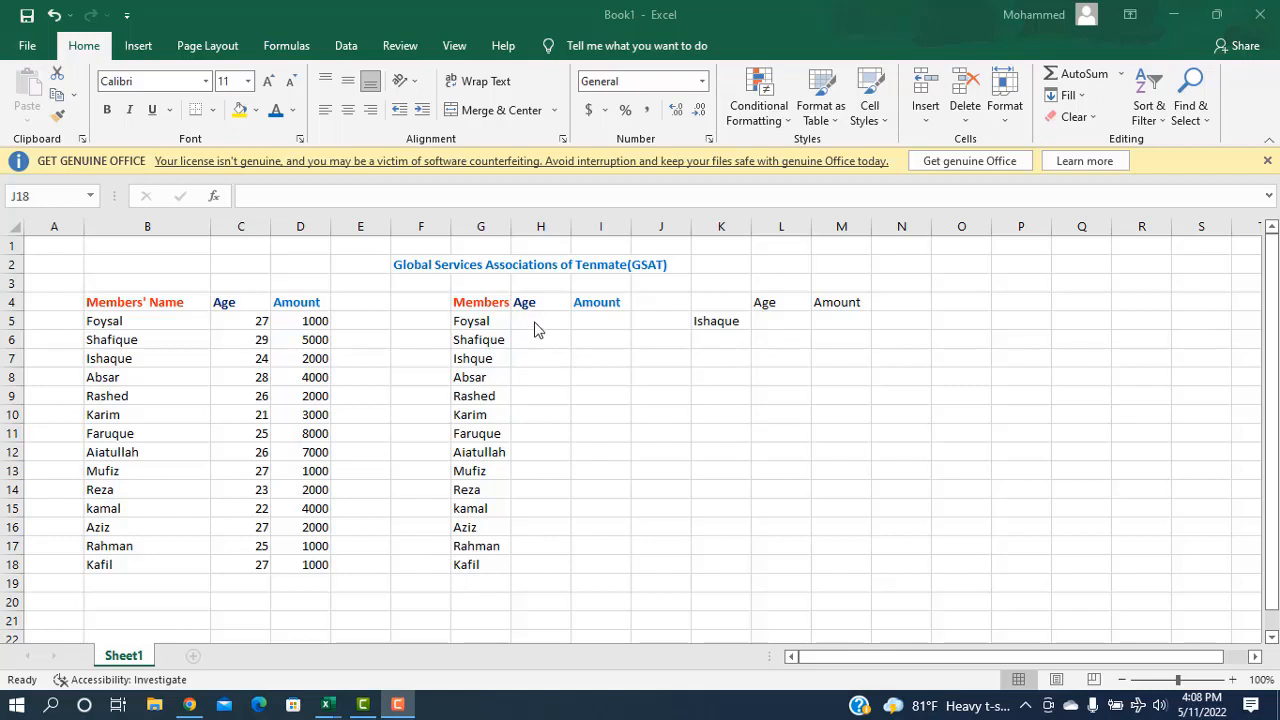
Step: Enter =VLOOKUP(G5,B4:D18,2,FALSE) in H5 so it returns the first member's age, 27
left_click(535, 323)
left_click(535, 325)
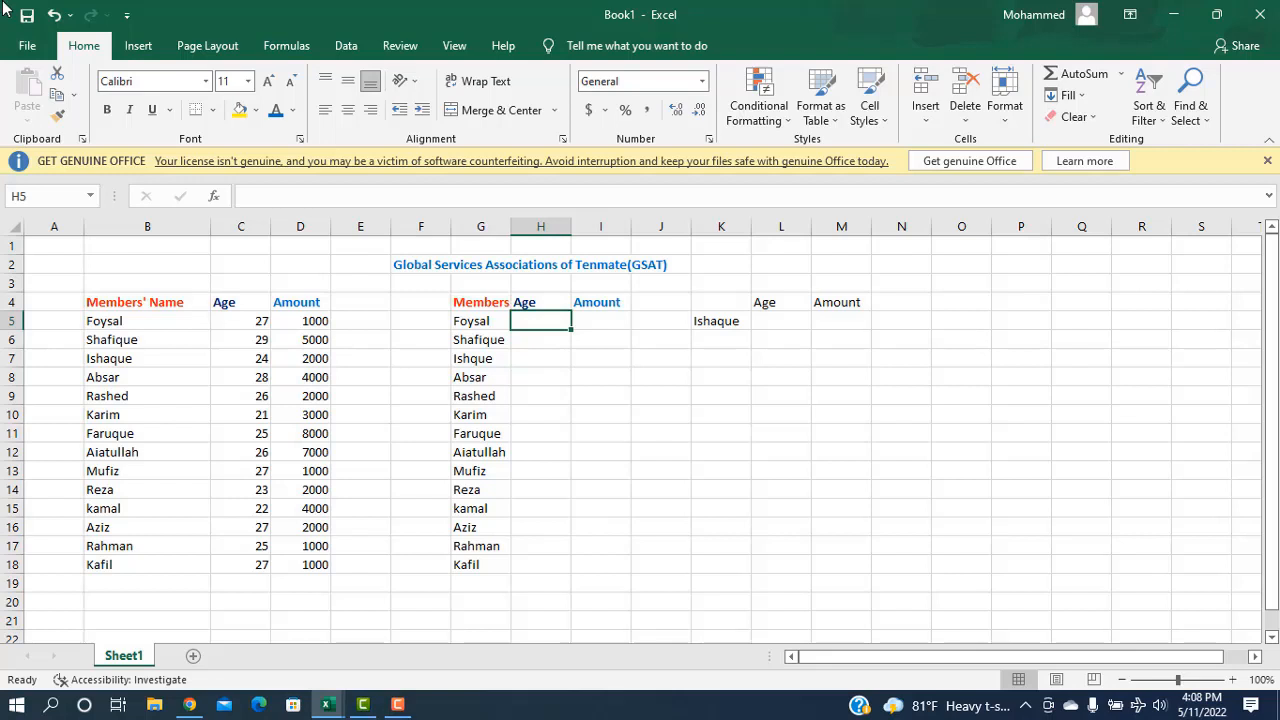
type("=")
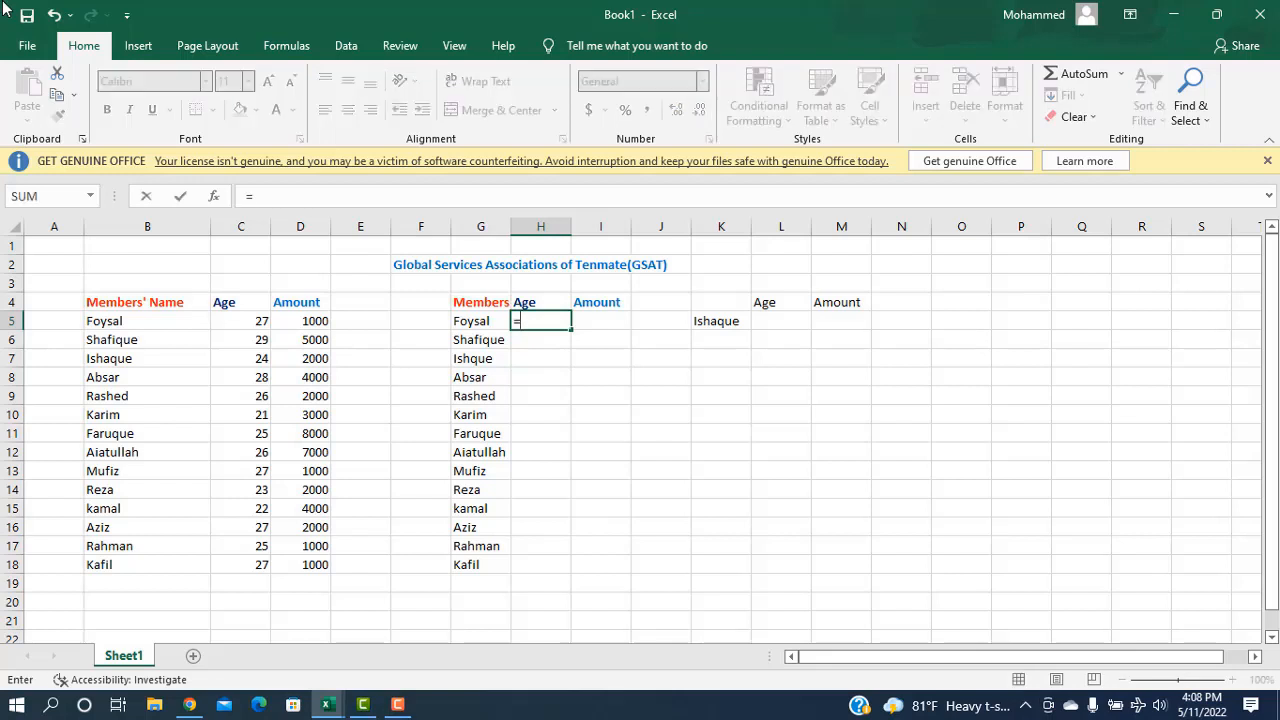
type("vl")
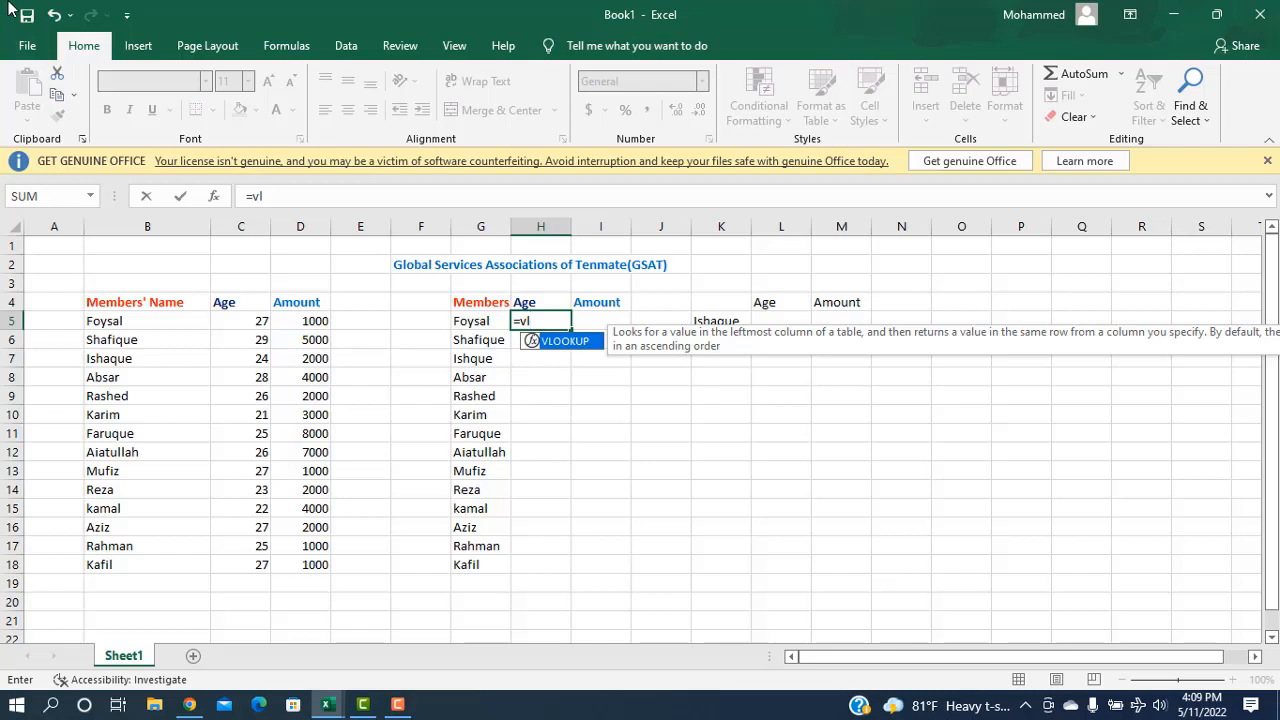
key("Tab")
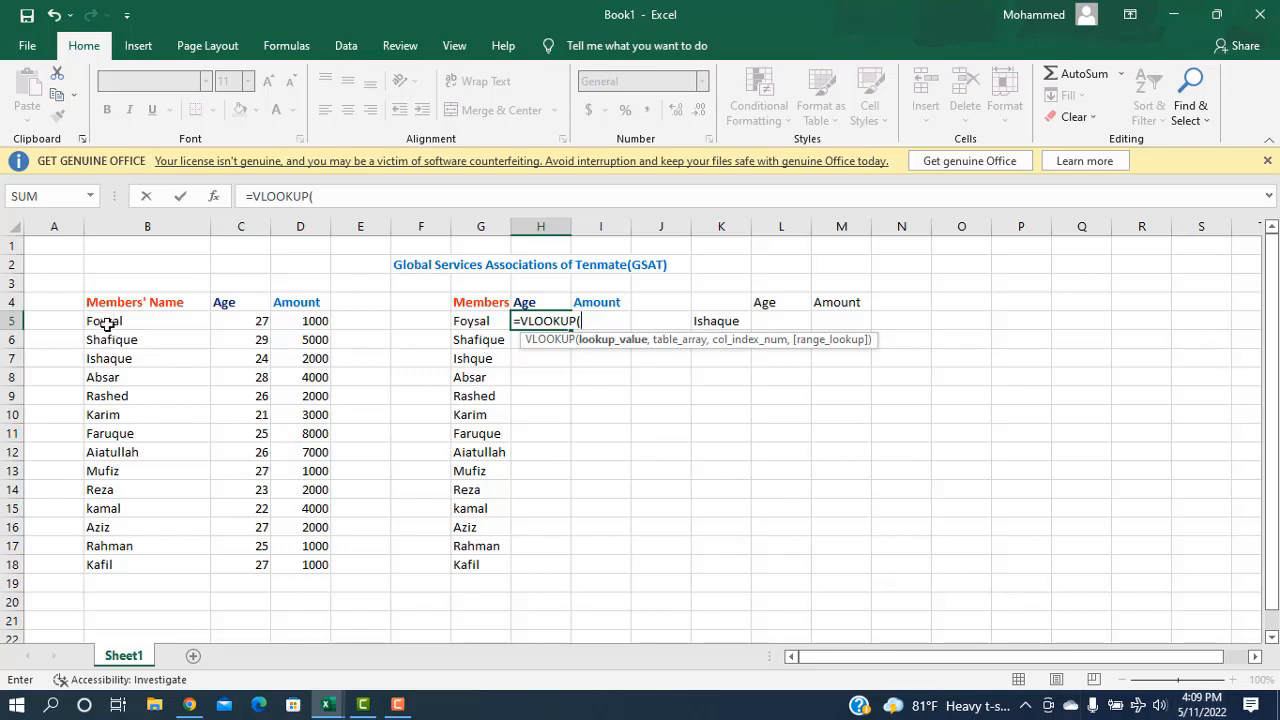
left_click(474, 325)
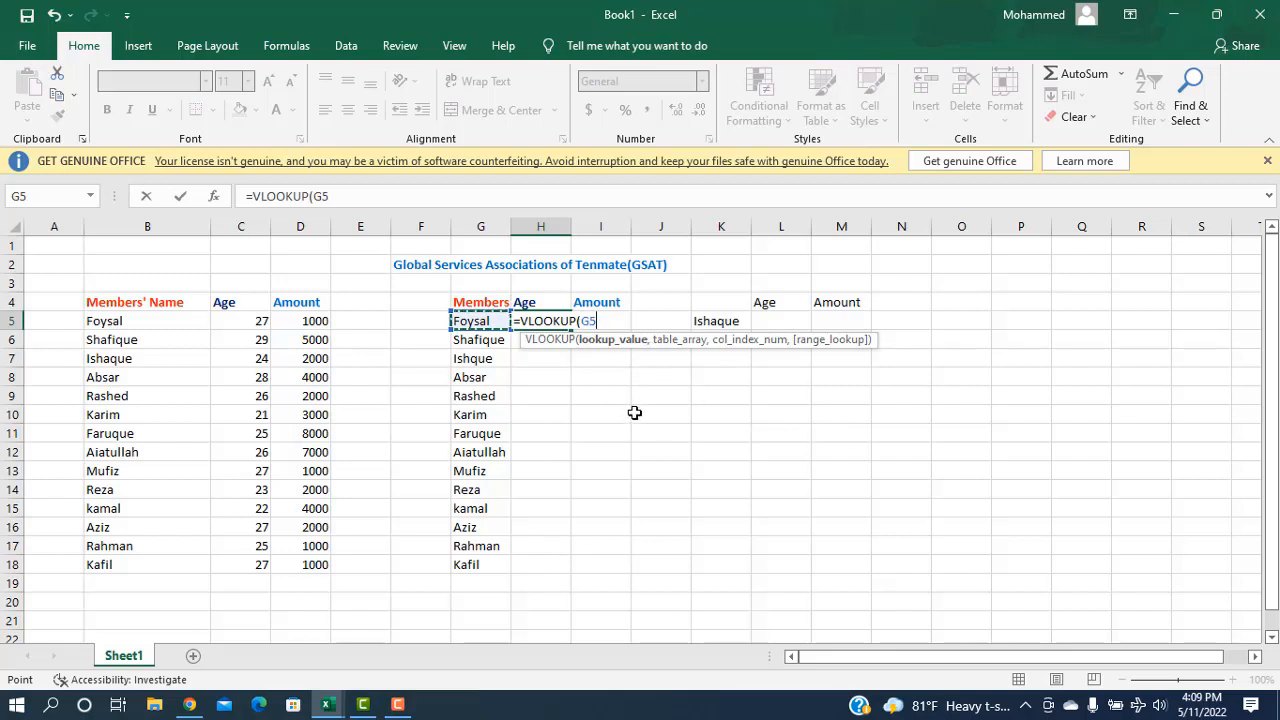
type(",")
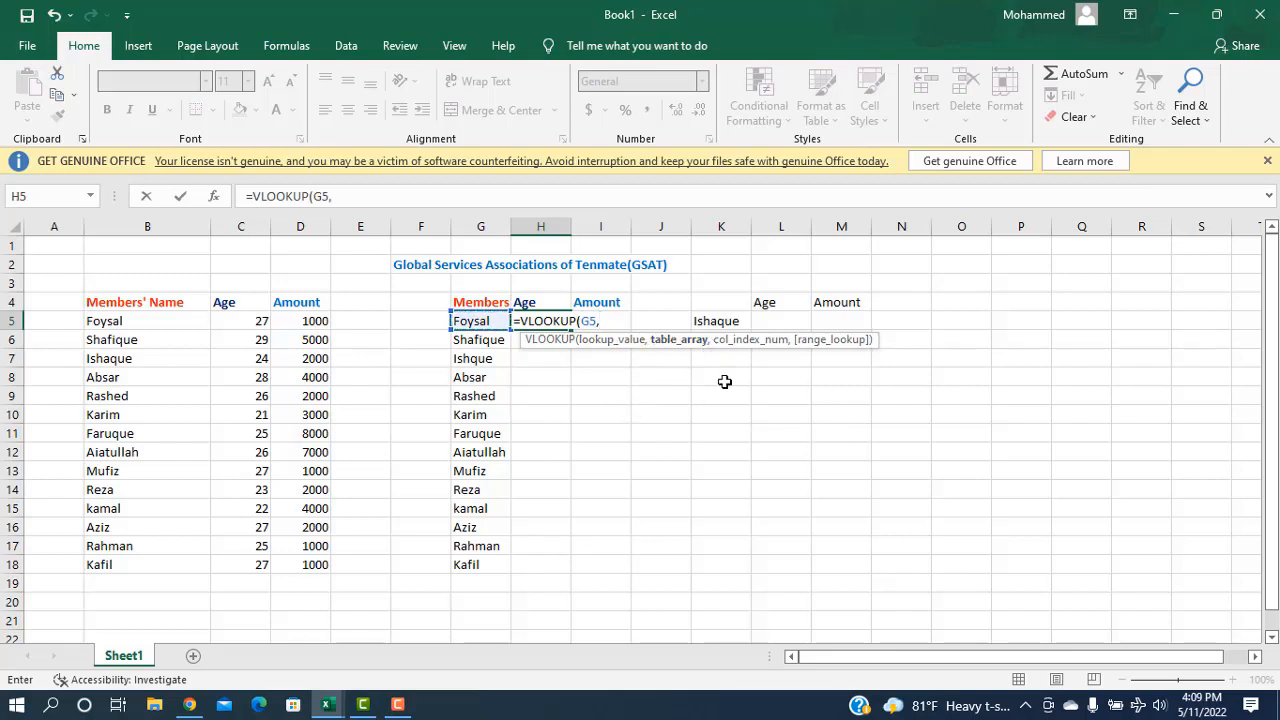
left_click_drag(88, 300, 330, 562)
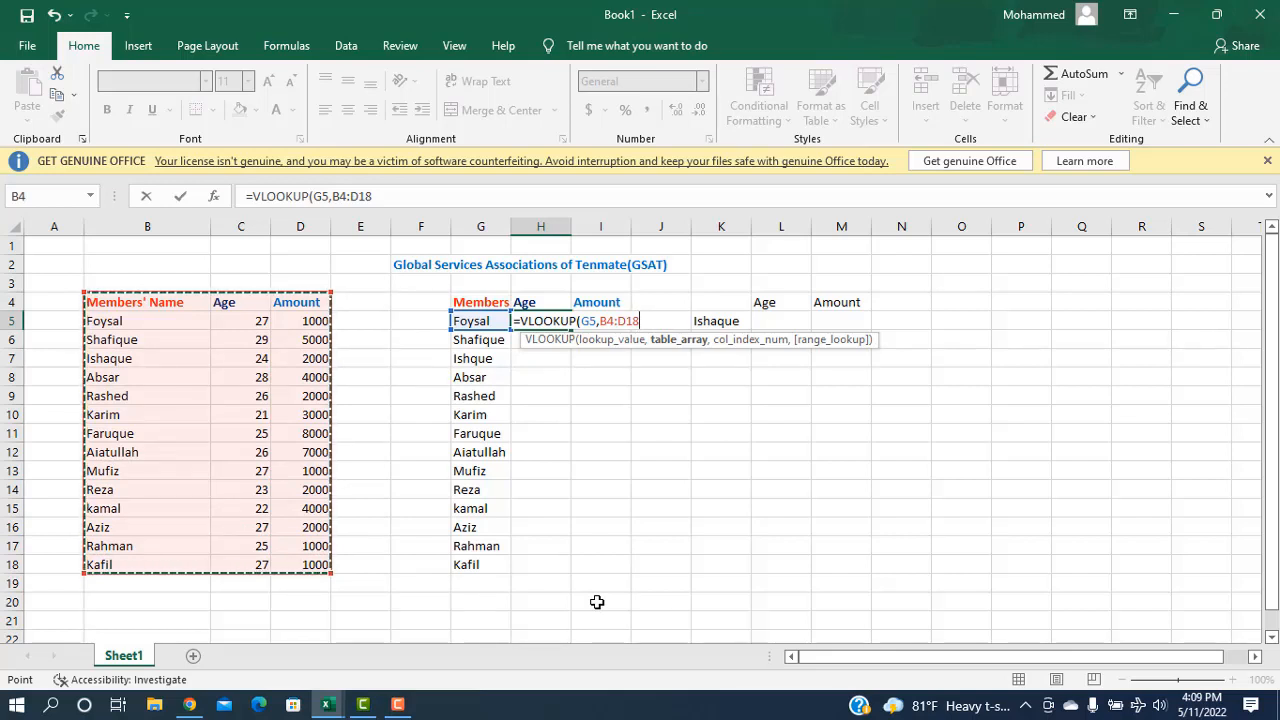
type(",")
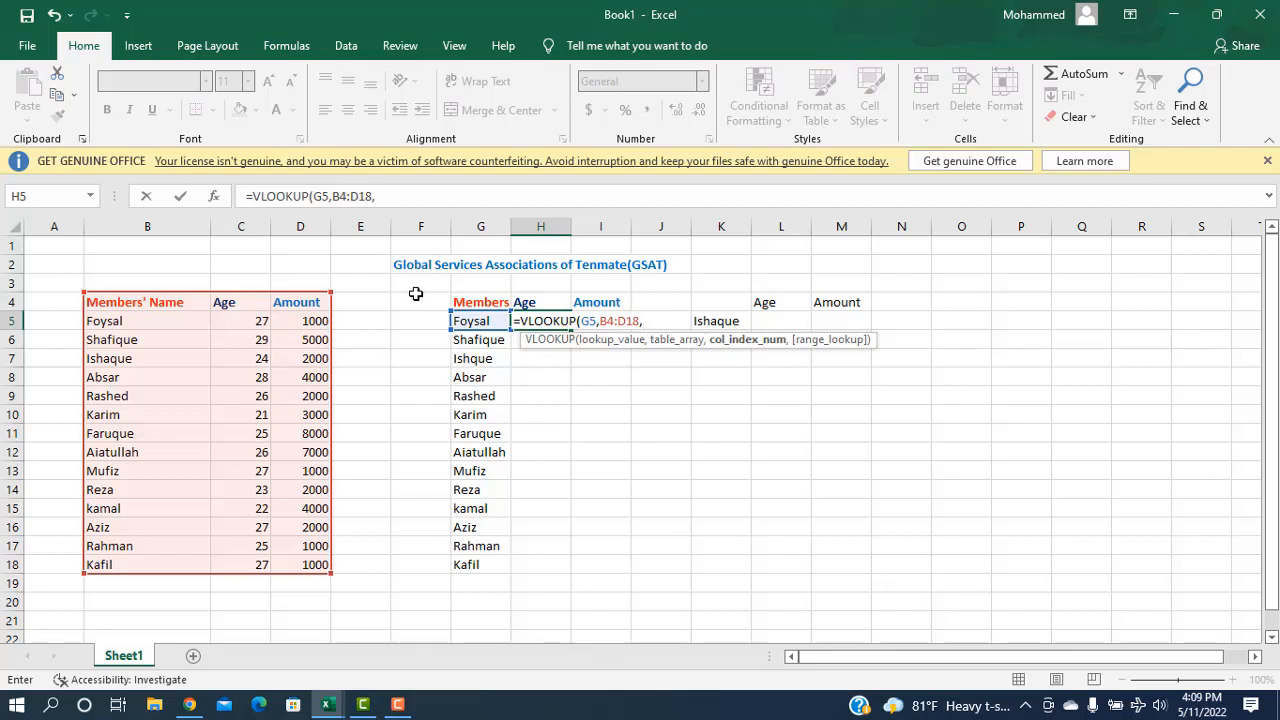
type("2,")
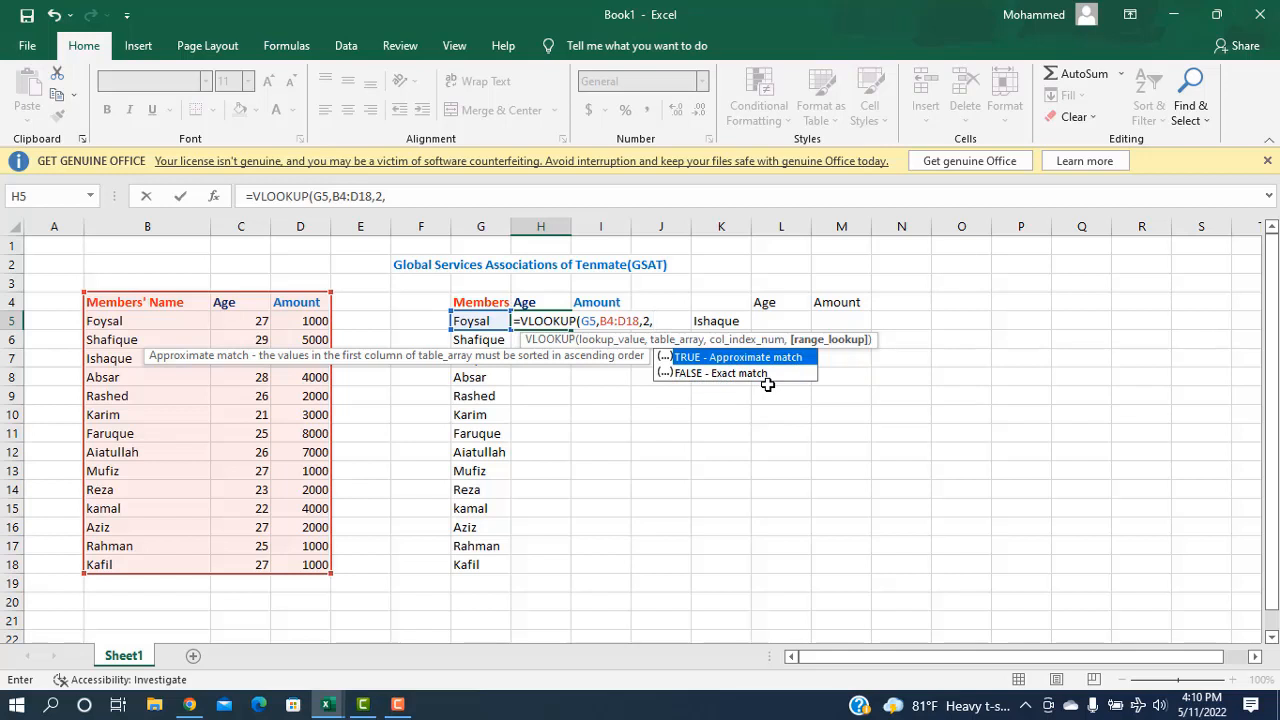
left_click(734, 375)
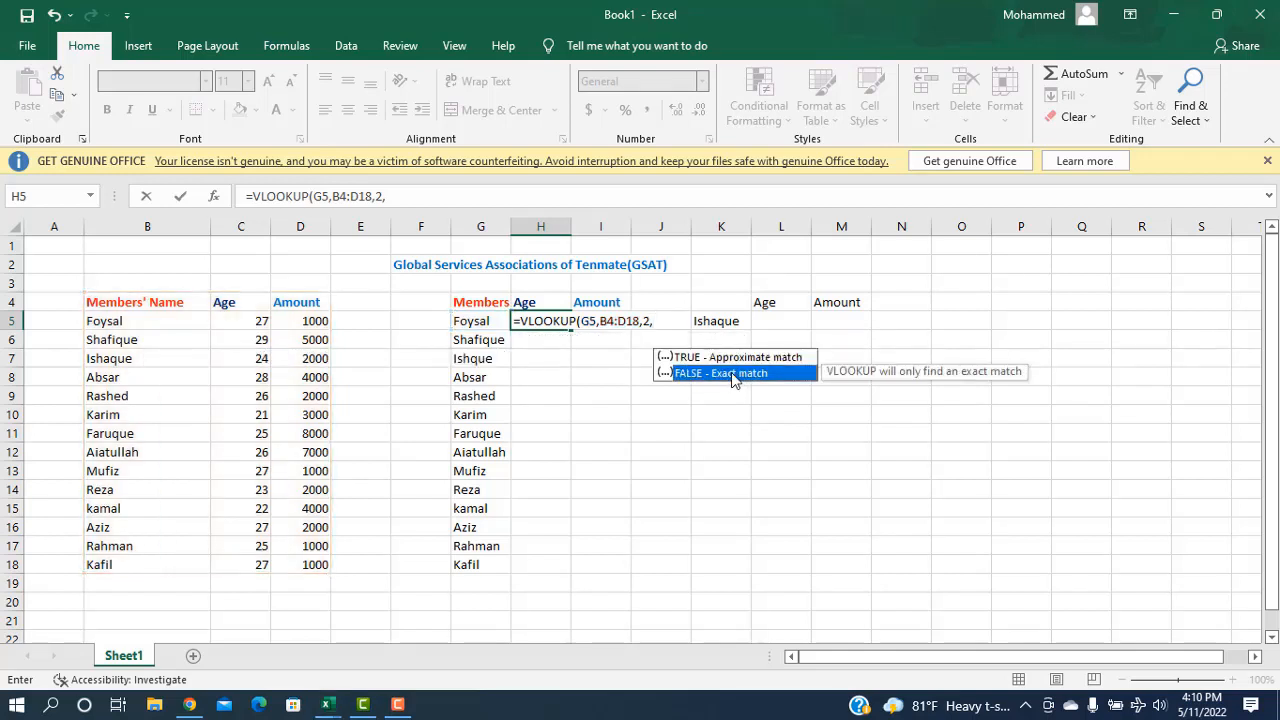
double_click(733, 375)
key("Return")
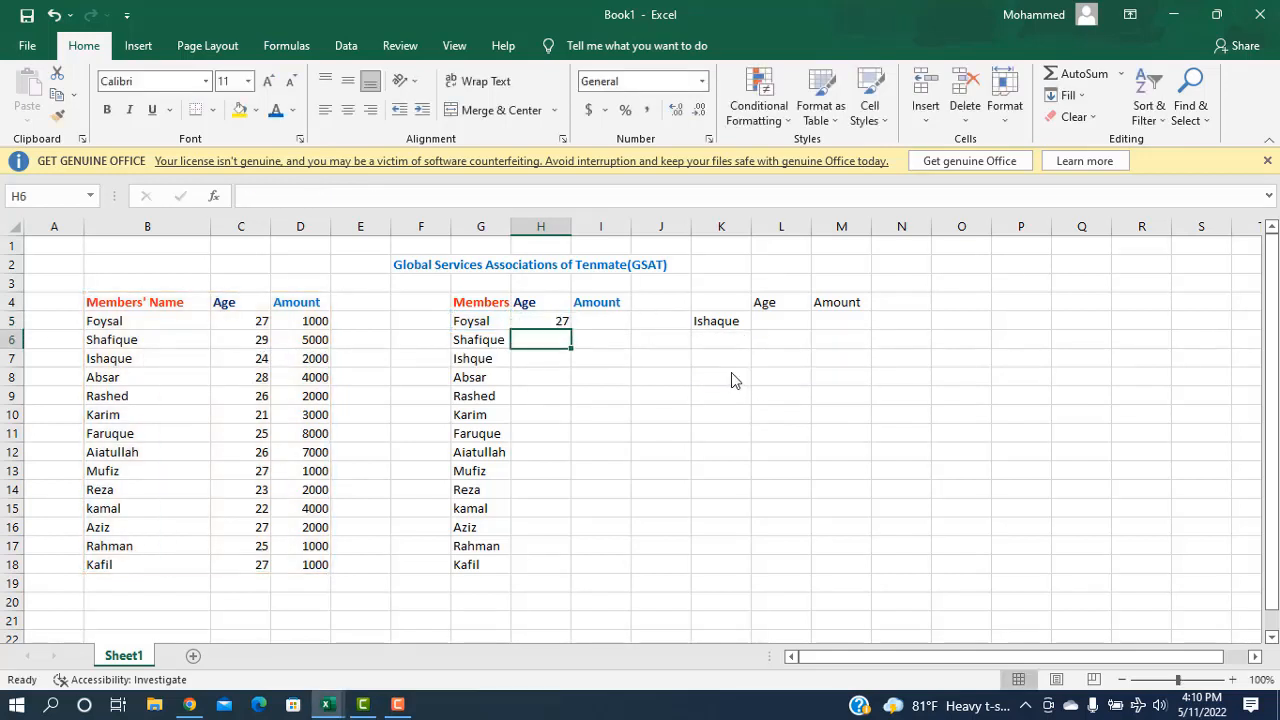
Step: Copy the H5 age formula down through H18 and check the #N/A error in H7
left_click(550, 322)
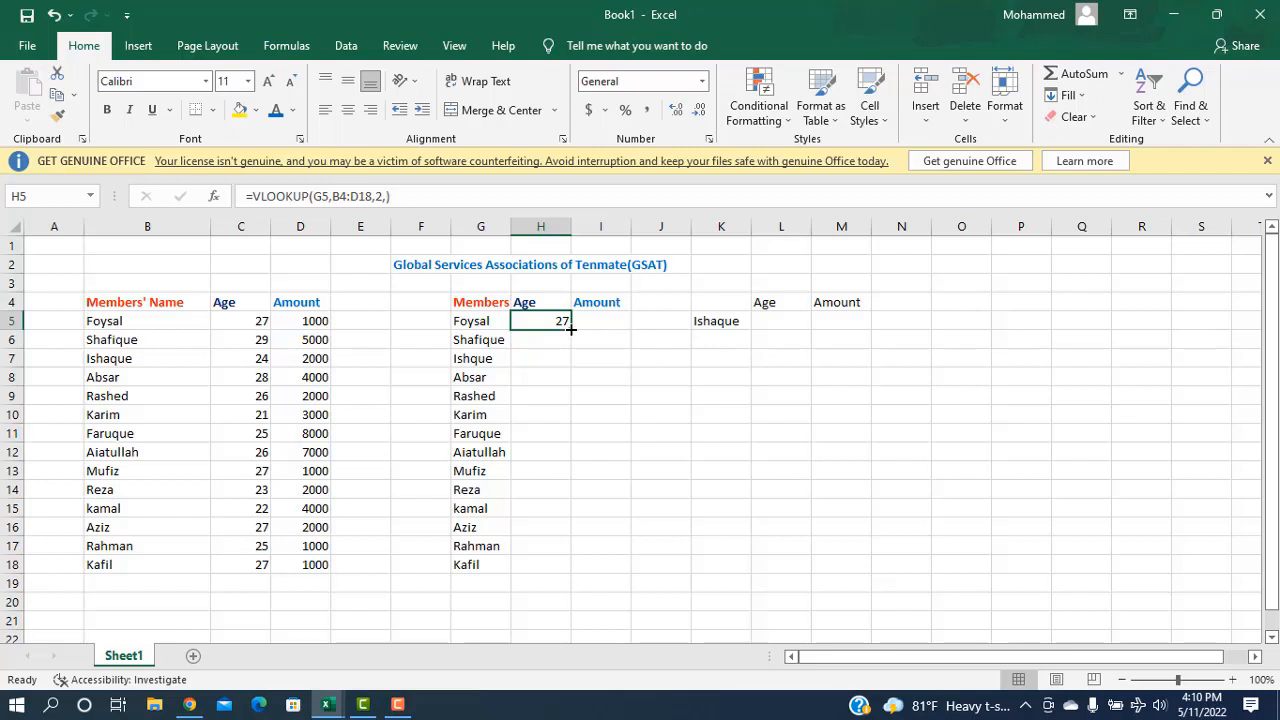
left_click_drag(571, 328, 566, 575)
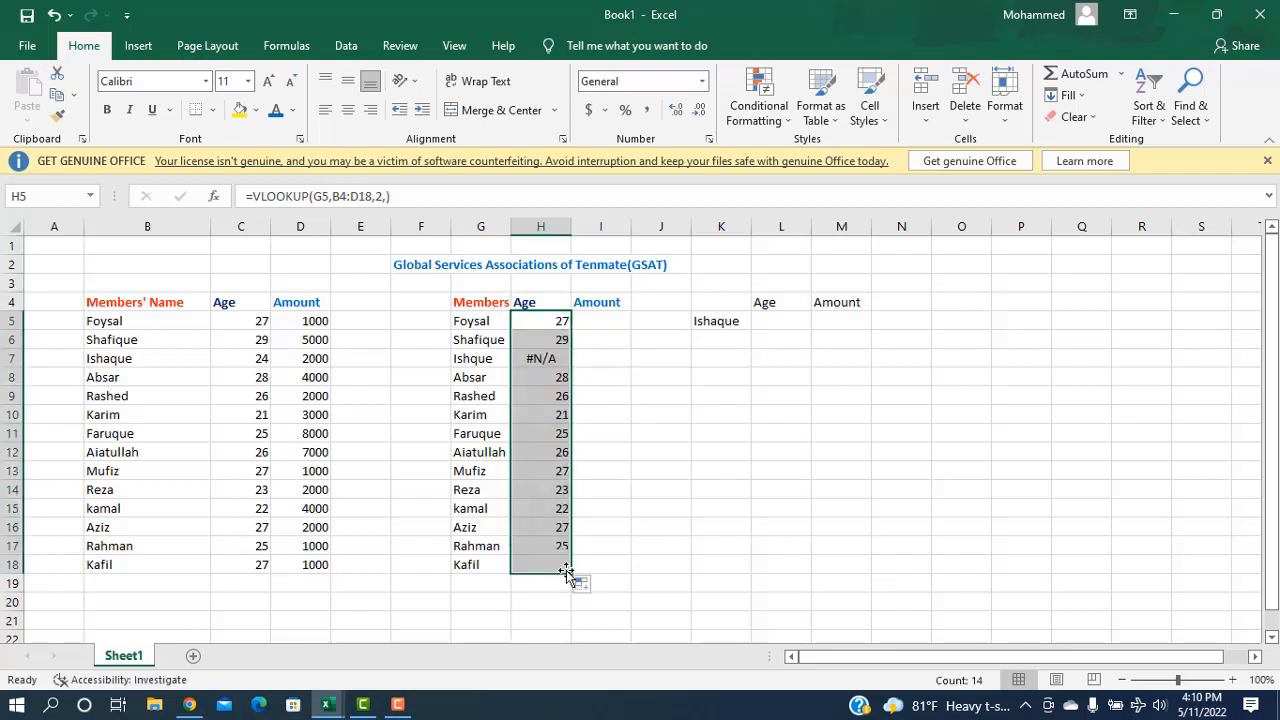
left_click(545, 359)
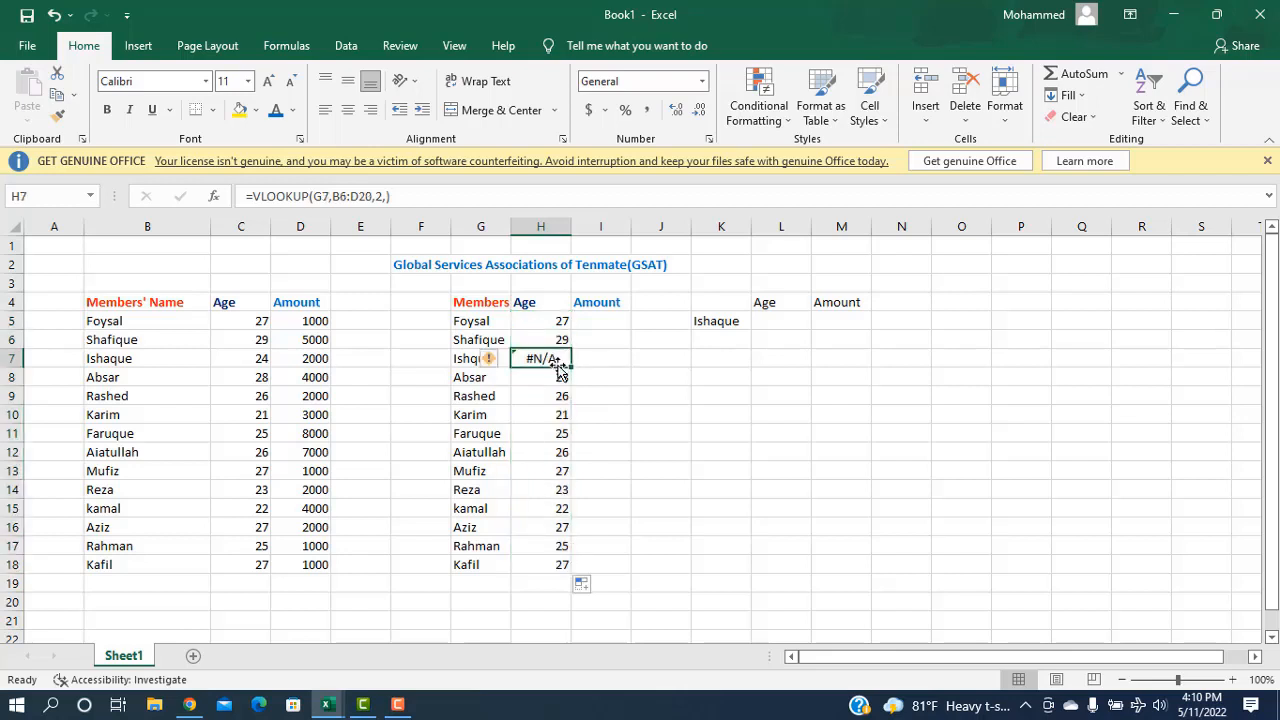
left_click(607, 360)
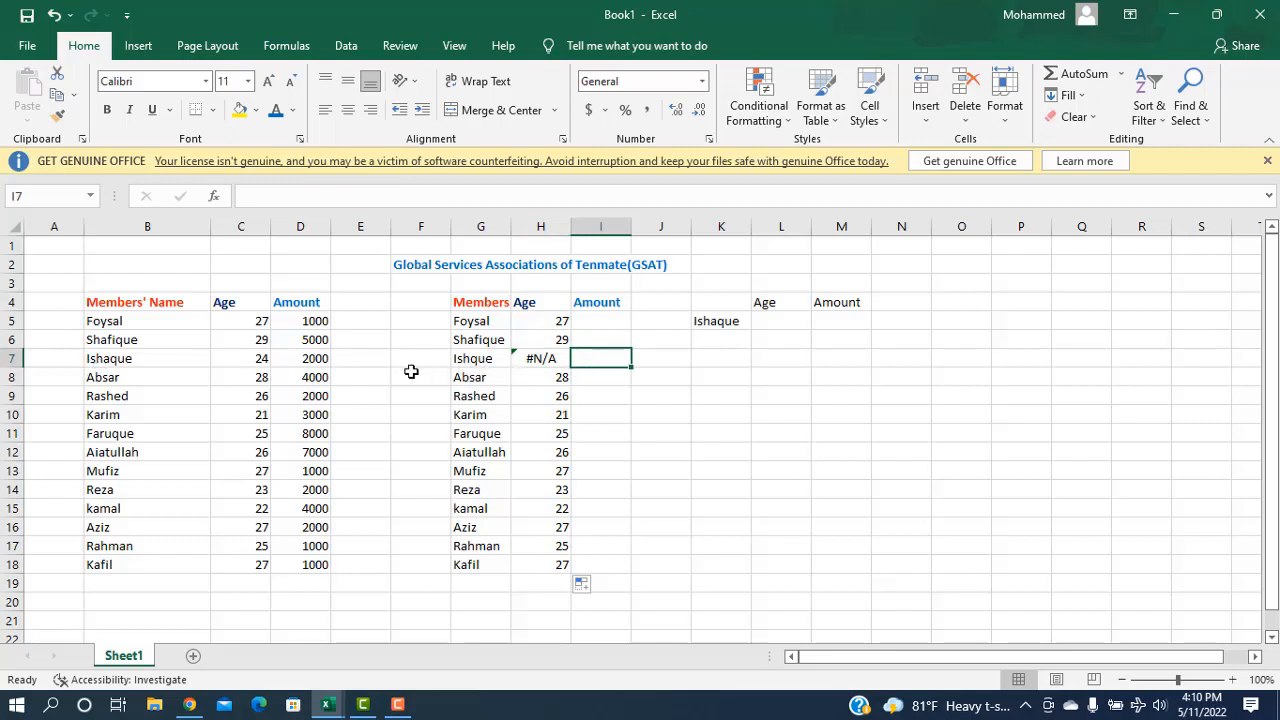
Step: Correct the misspelled member name in G7 so H7 shows 24
double_click(472, 362)
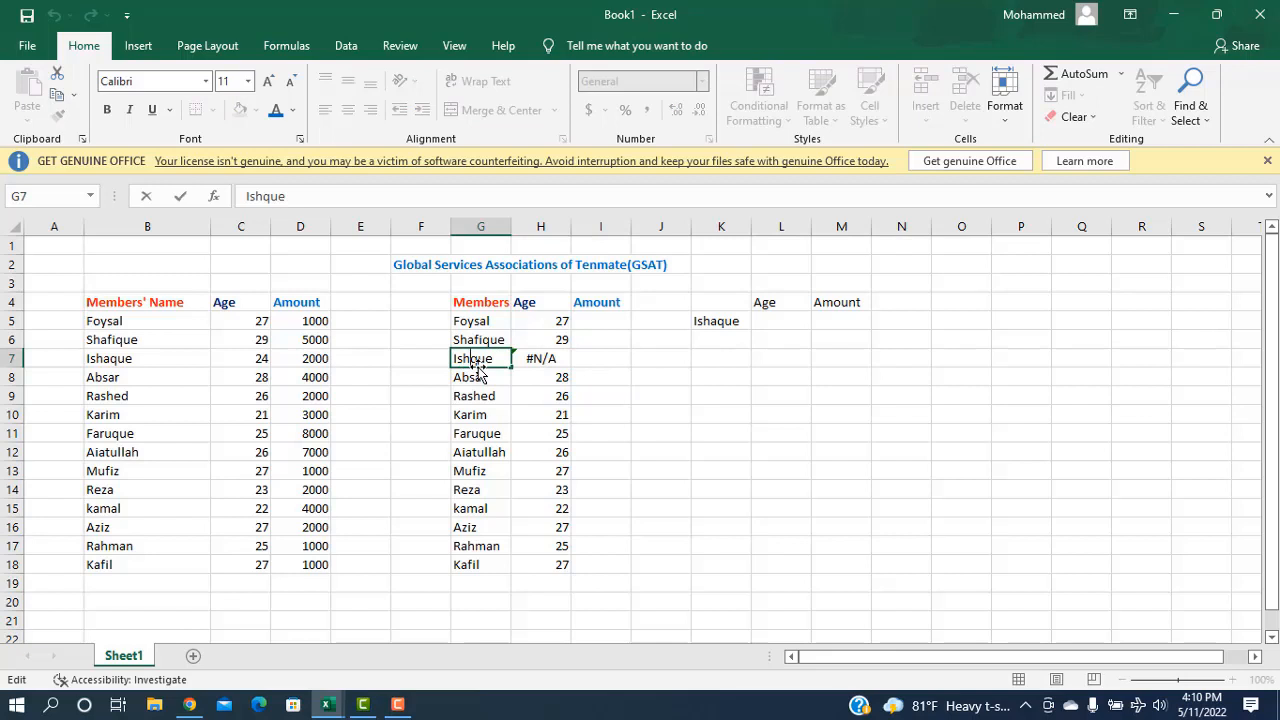
type("a")
left_click(618, 360)
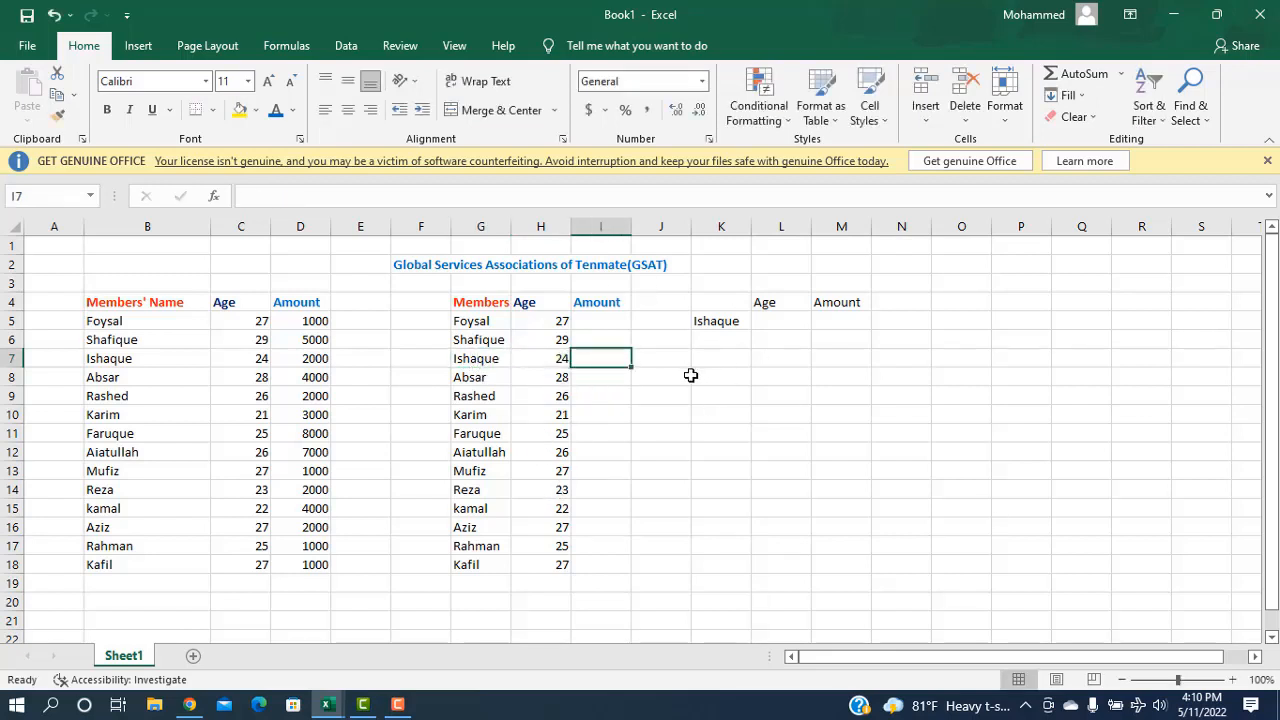
double_click(604, 360)
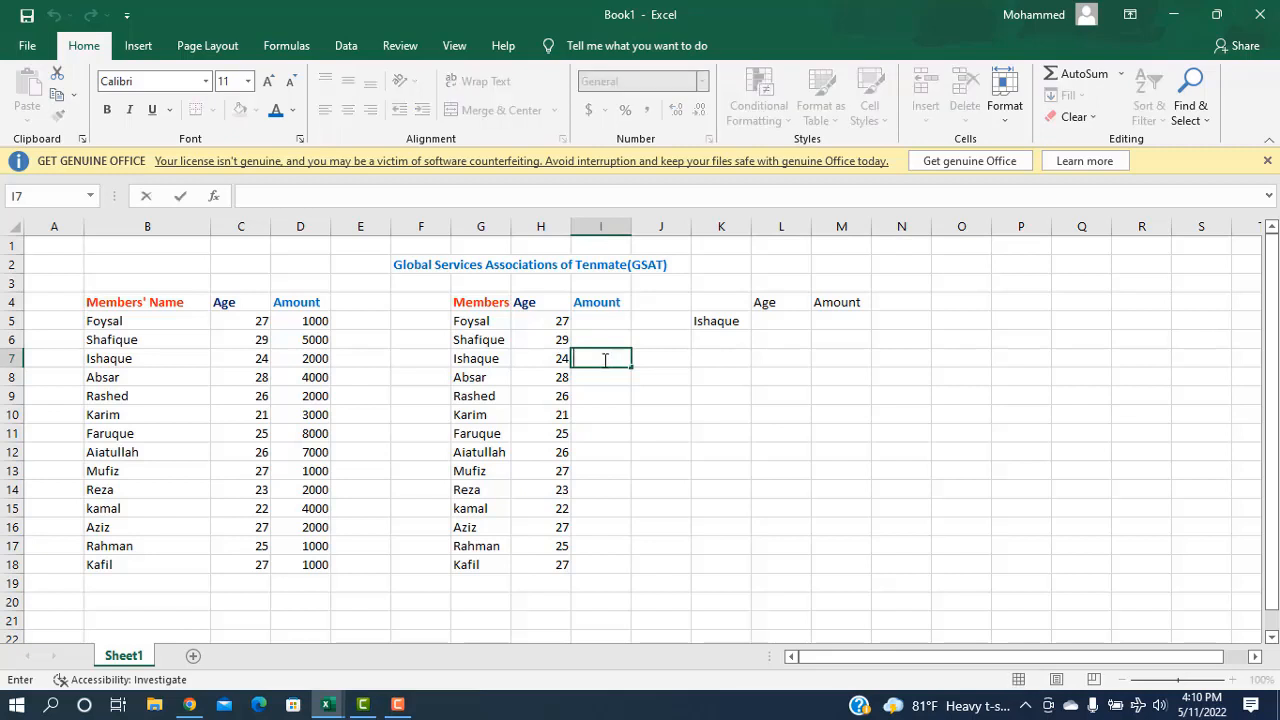
Step: Enter an exact-match VLOOKUP on B4:D18, column 3, in I7, returning the amount 2000
type("=")
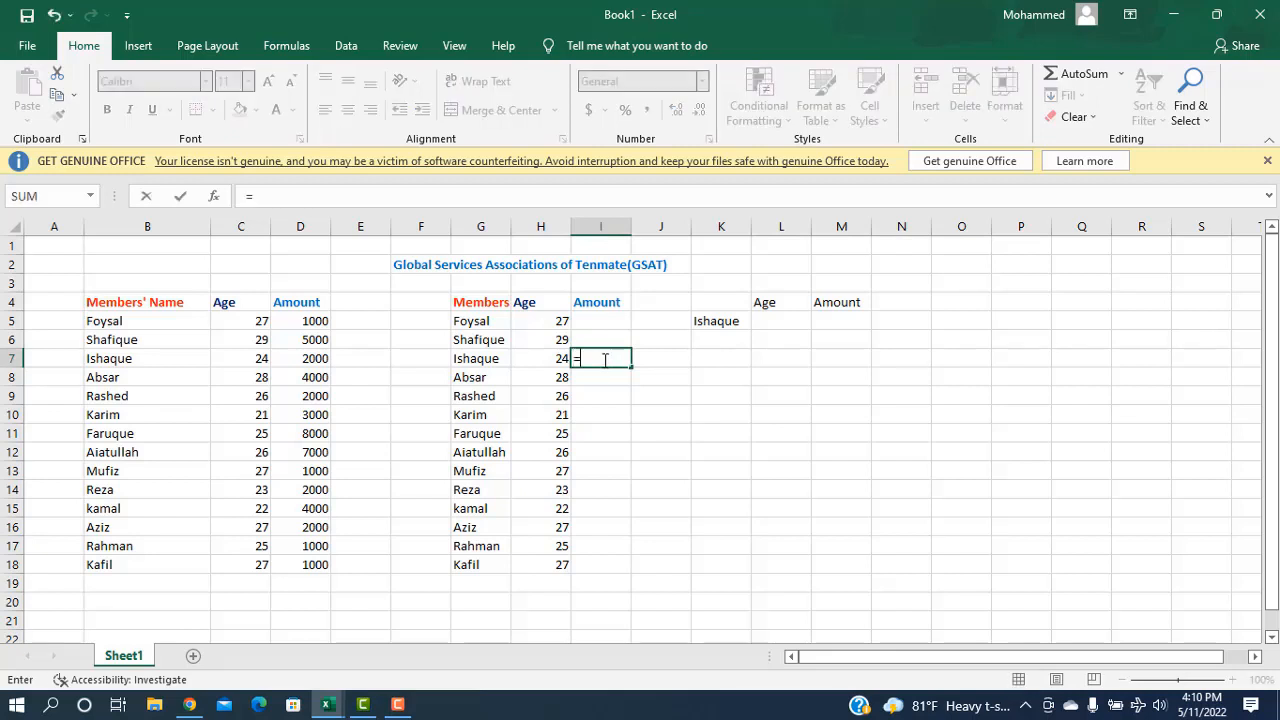
type("vl")
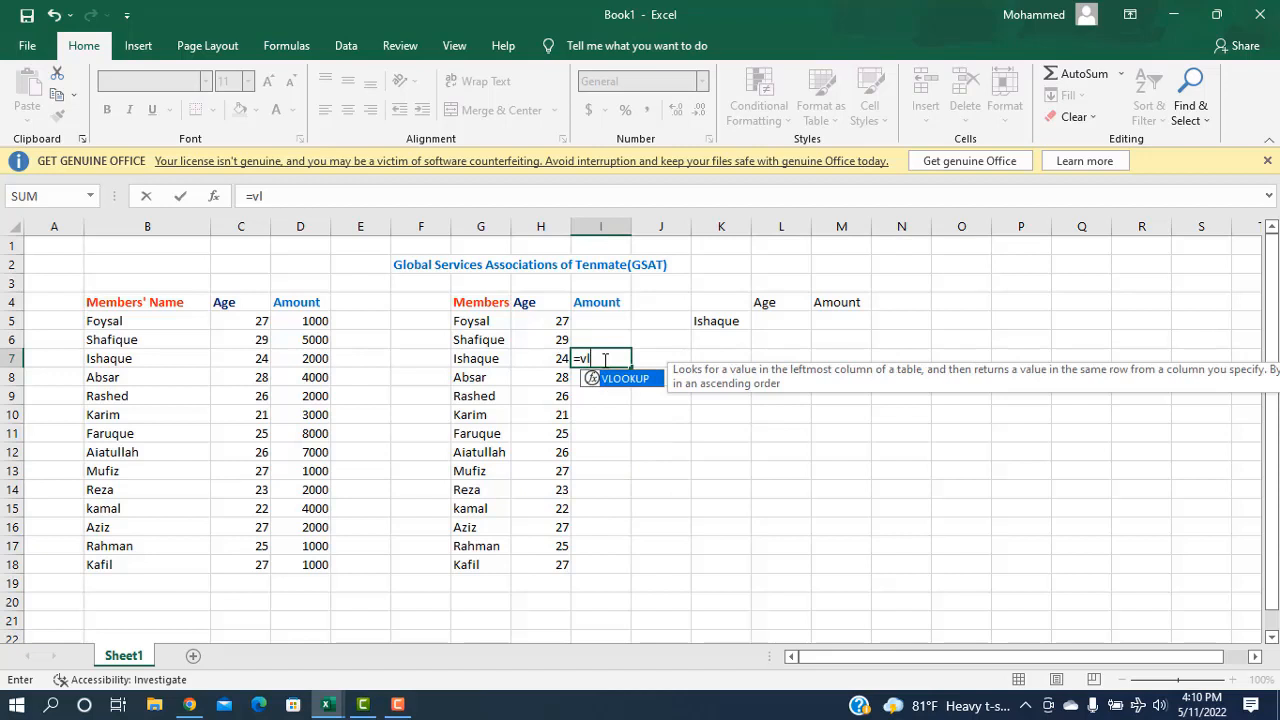
key("Tab")
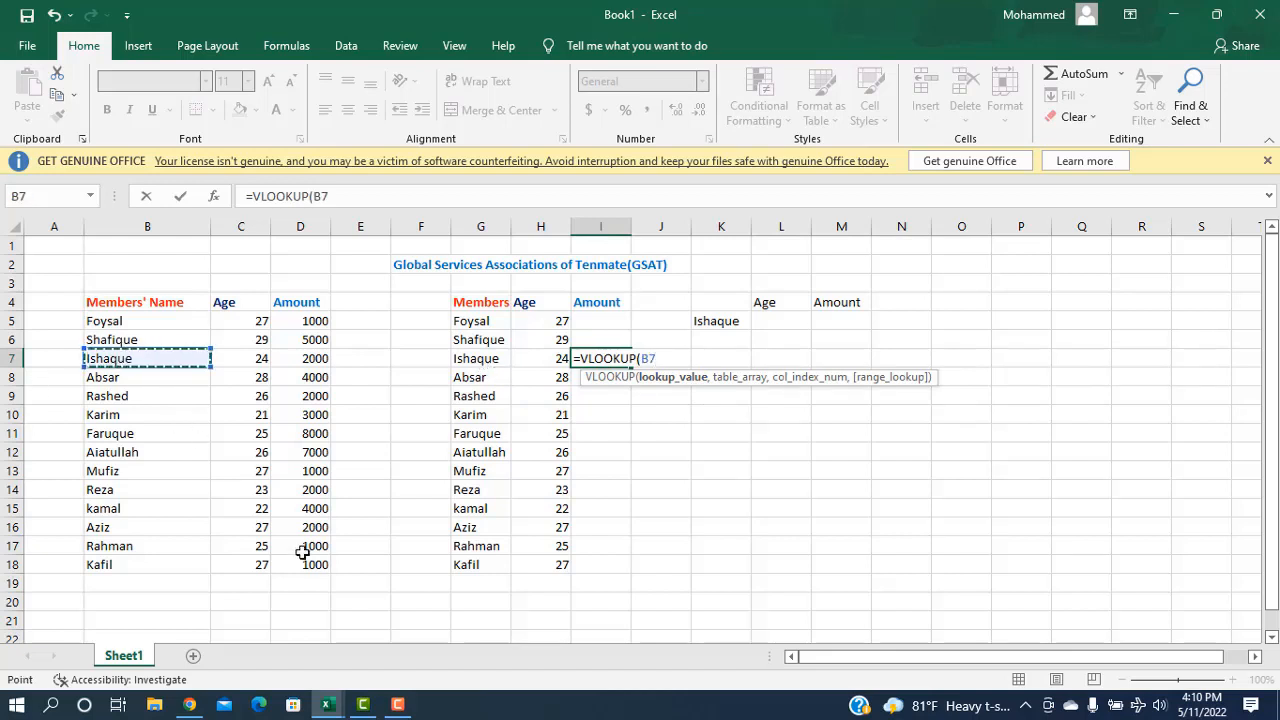
type(",")
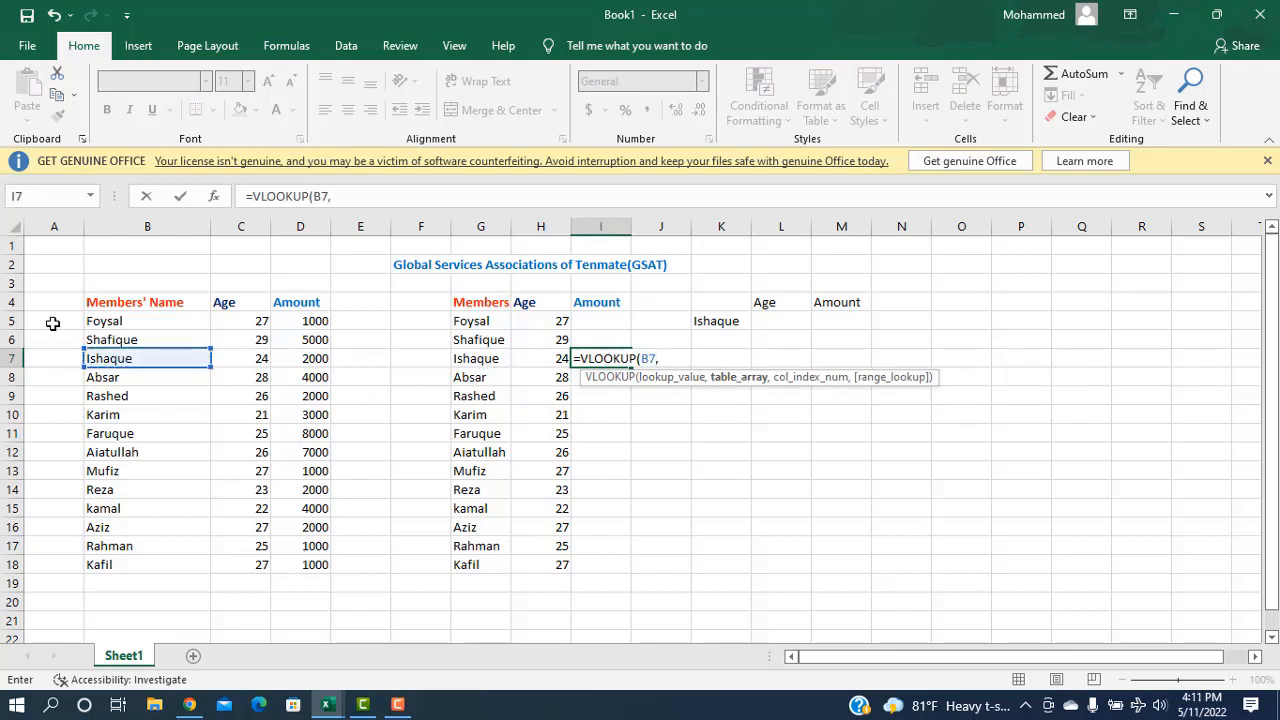
left_click_drag(87, 302, 312, 562)
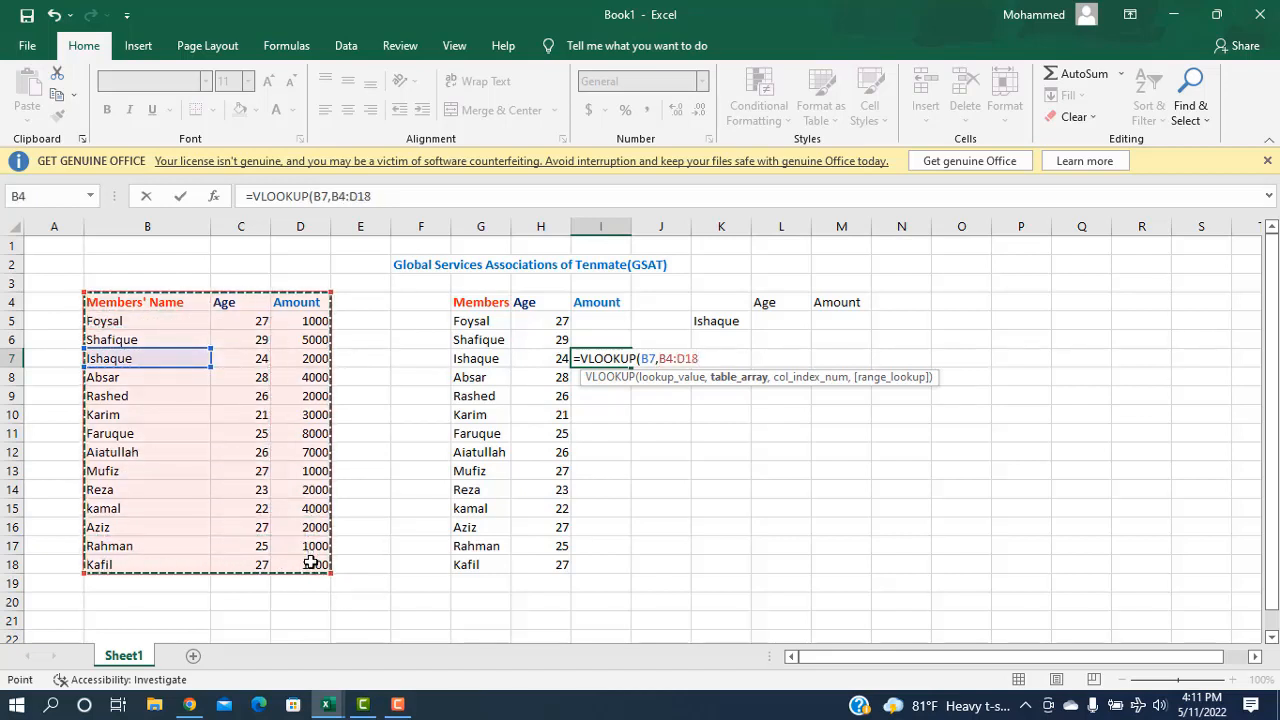
type(",")
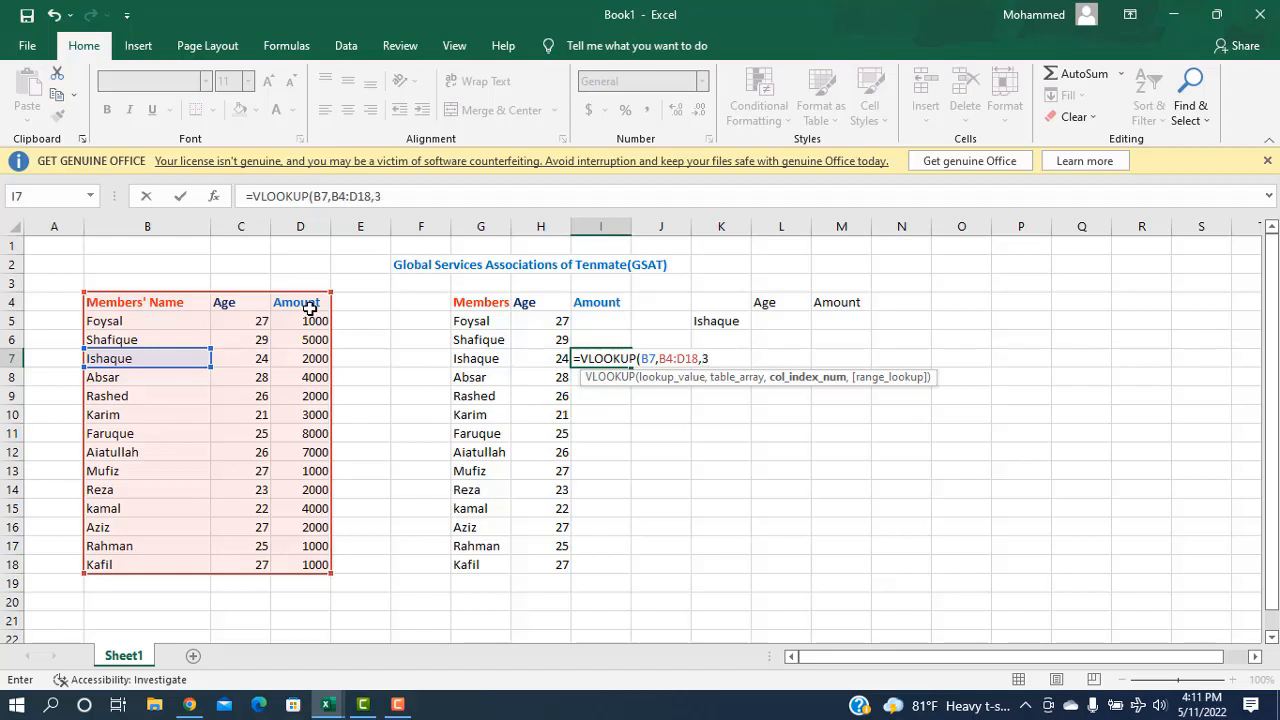
type("3,")
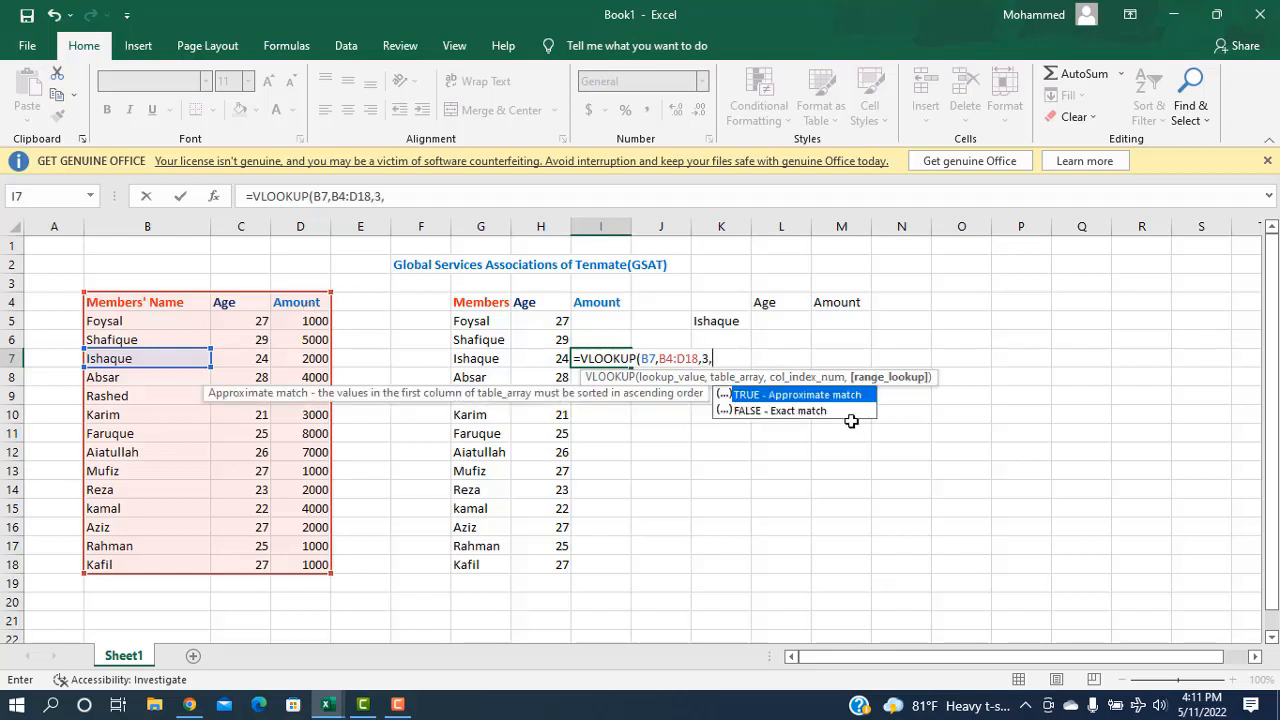
left_click(788, 418)
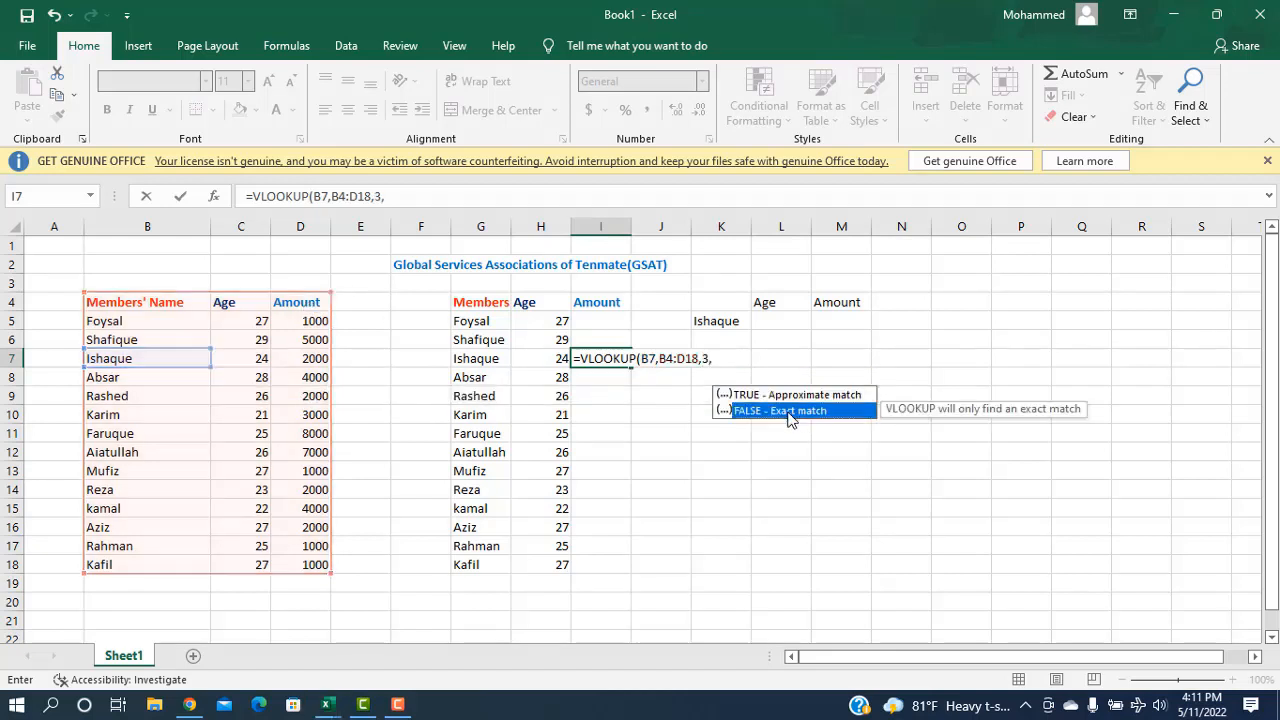
key("Return")
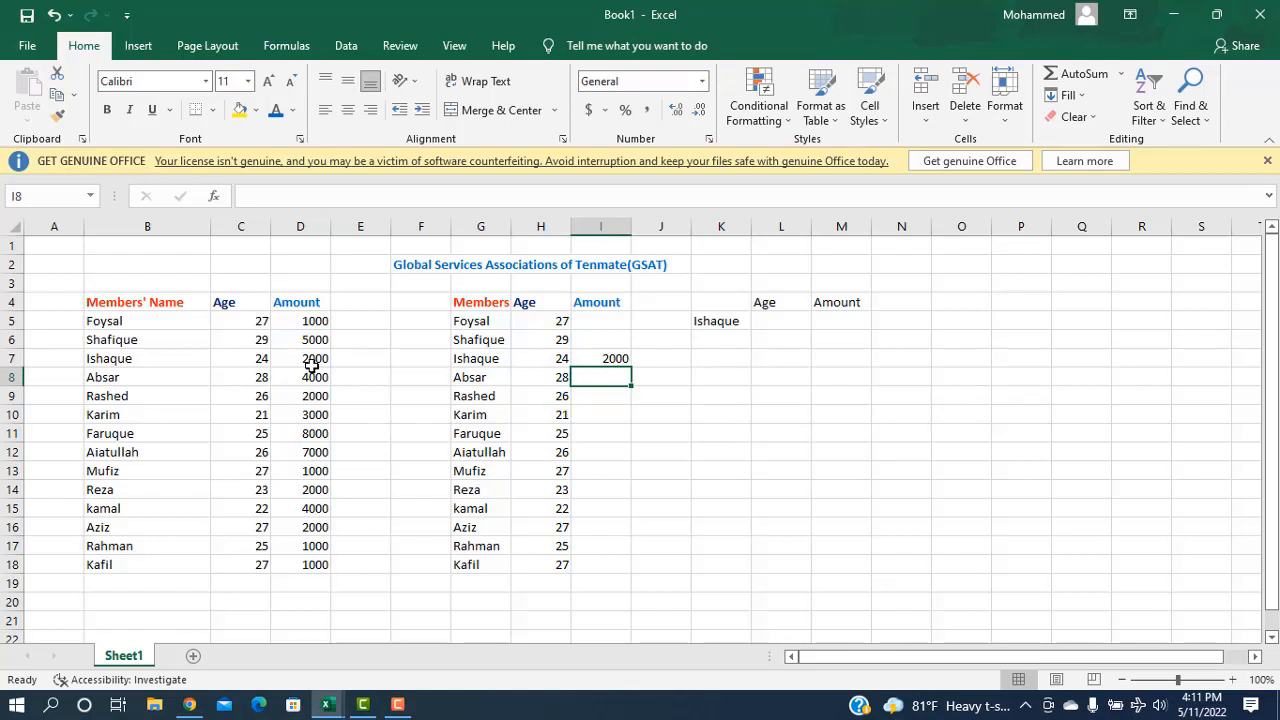
Step: Copy the I7 amount formula down through I18
left_click(612, 359)
left_click_drag(632, 365, 635, 568)
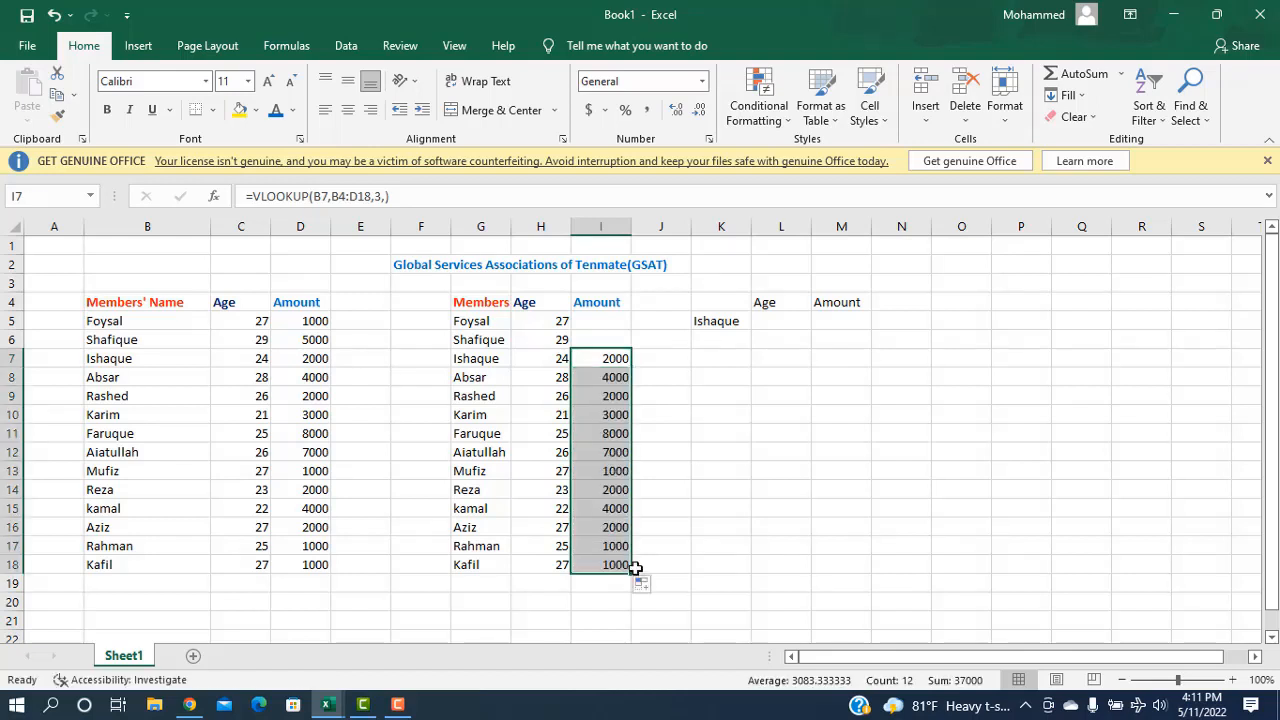
left_click(591, 324)
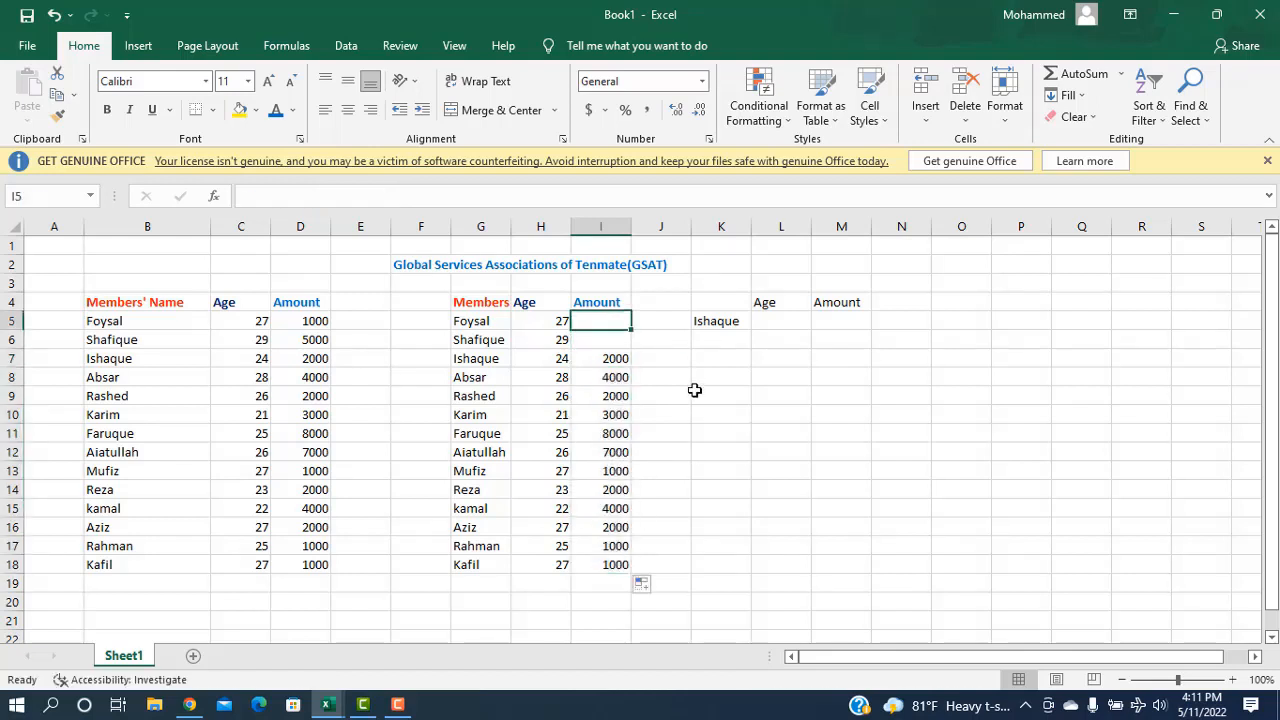
Step: Enter =VLOOKUP(G5,B4:D18,3,FALSE) in I5 so it shows the amount 1000
double_click(593, 320)
type("=")
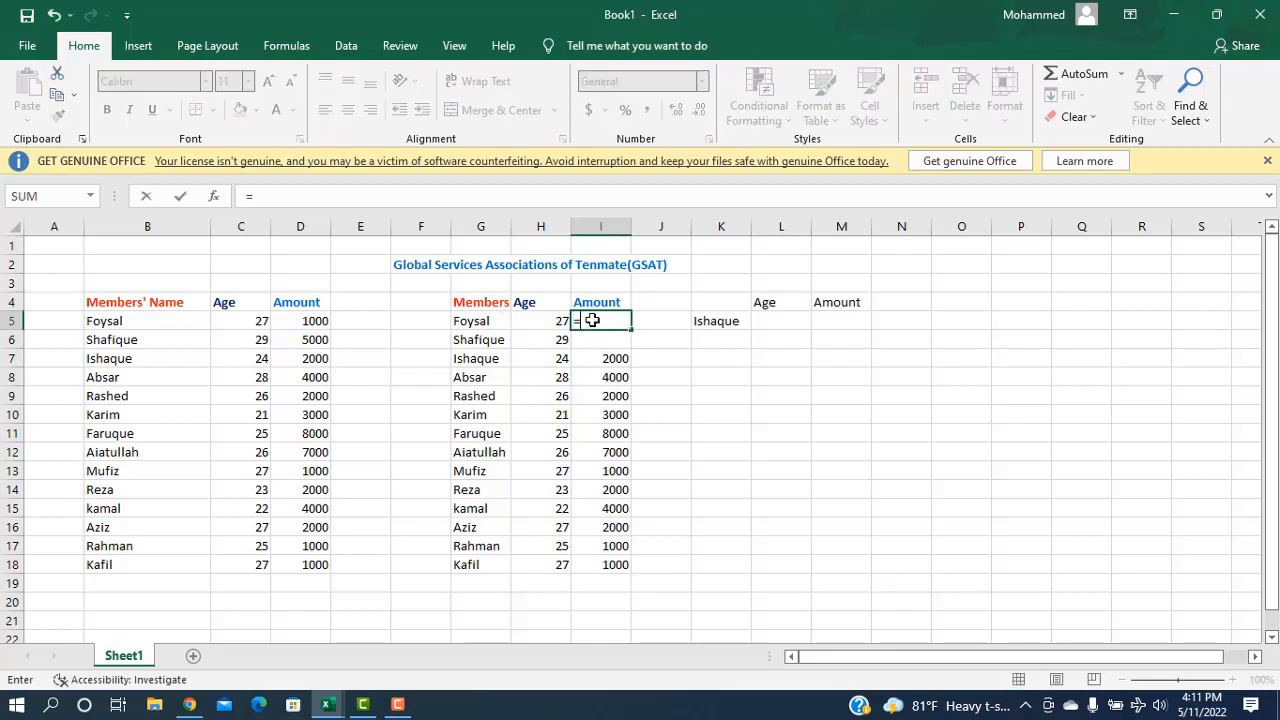
type("vl")
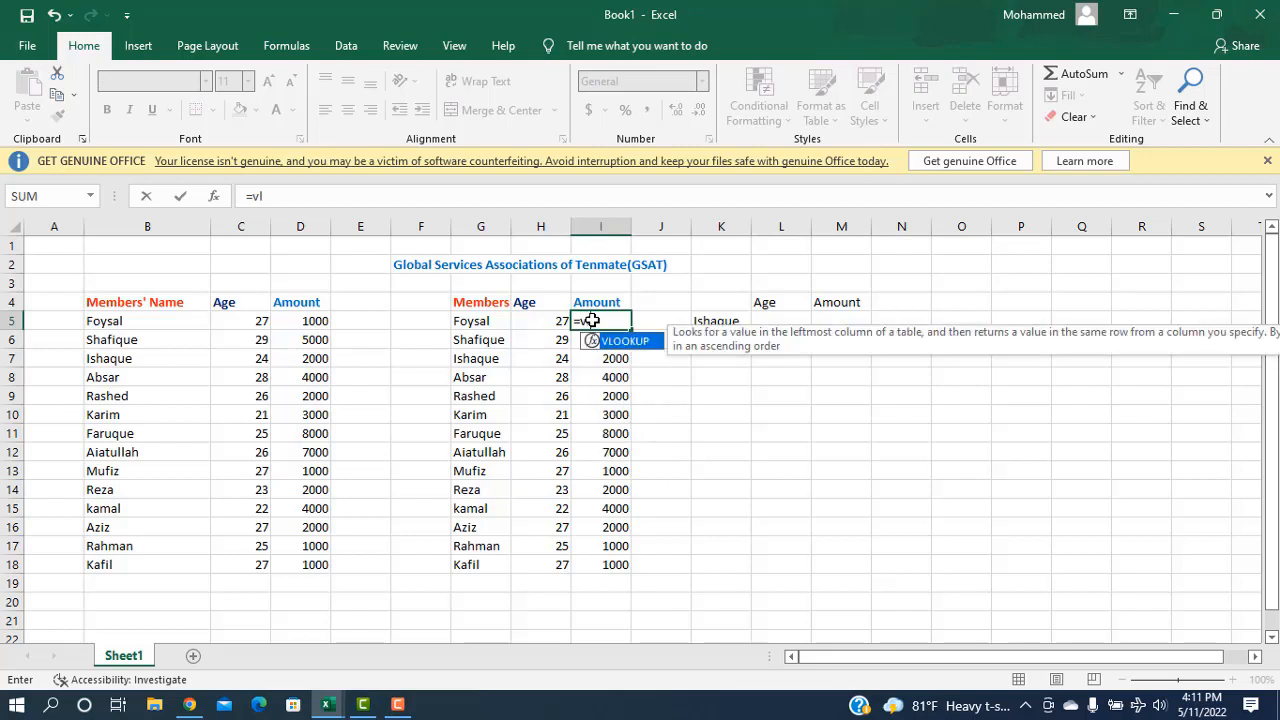
key("Tab")
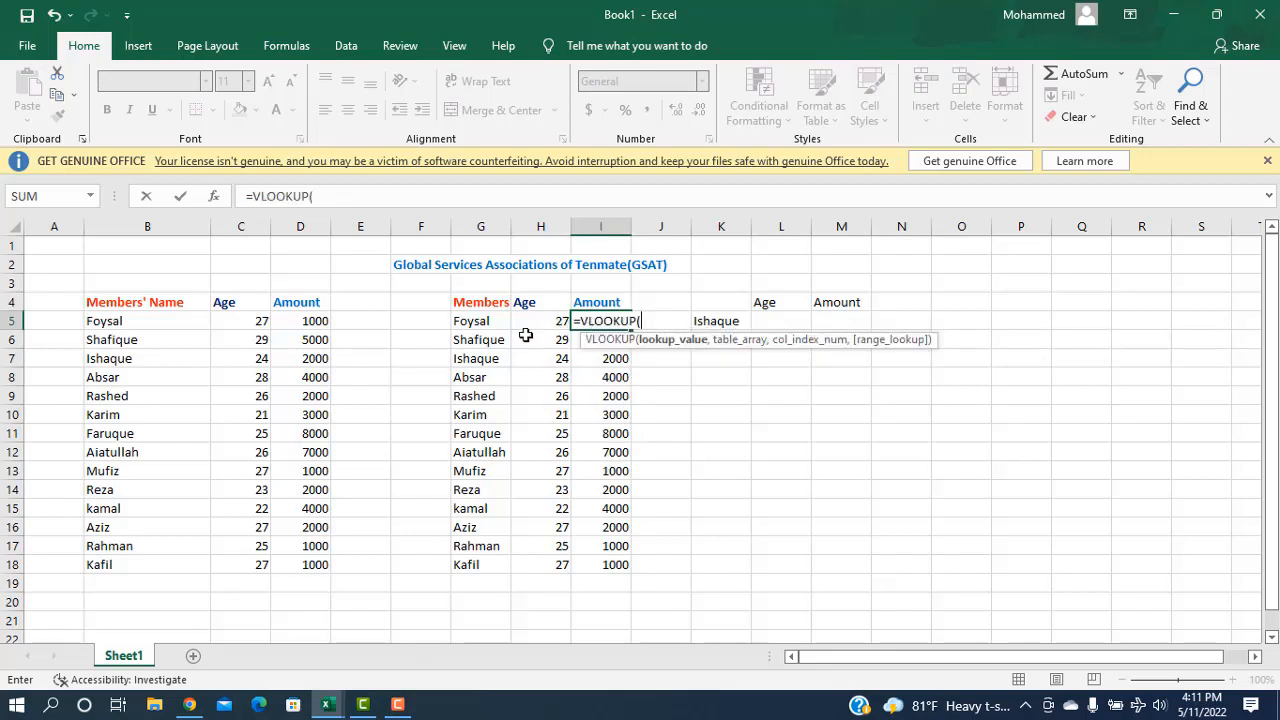
left_click(483, 324)
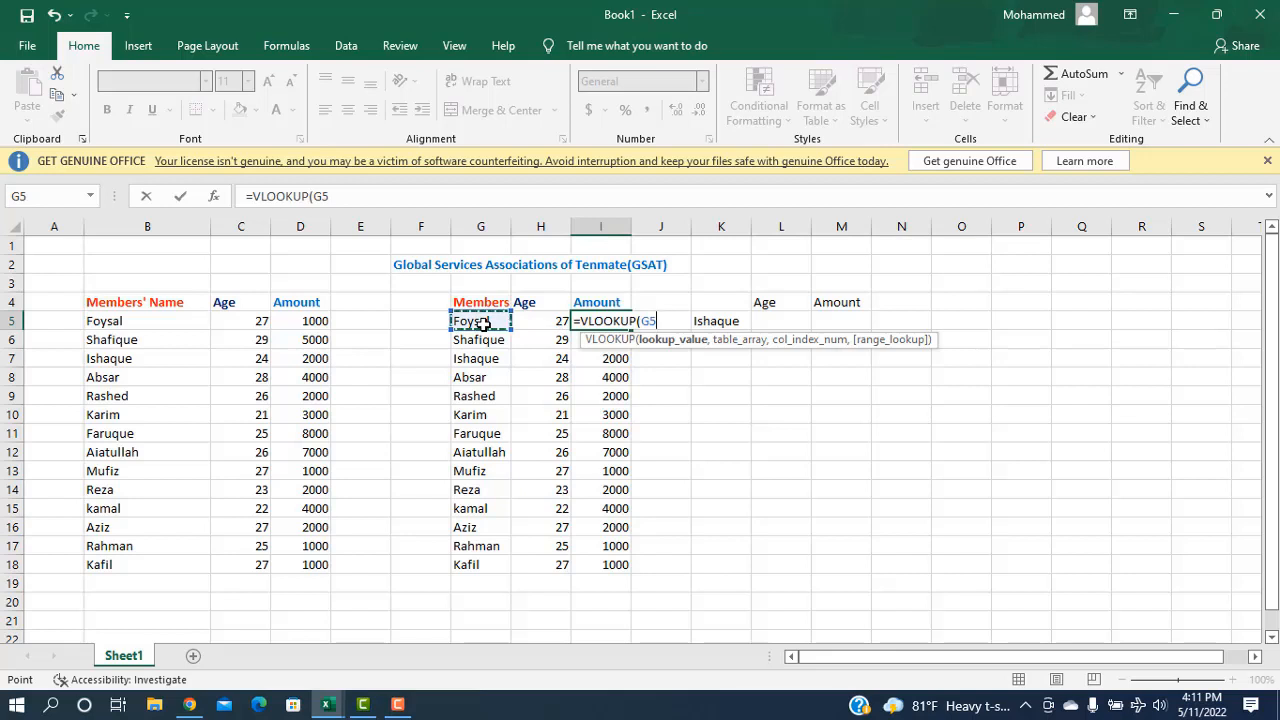
type(",")
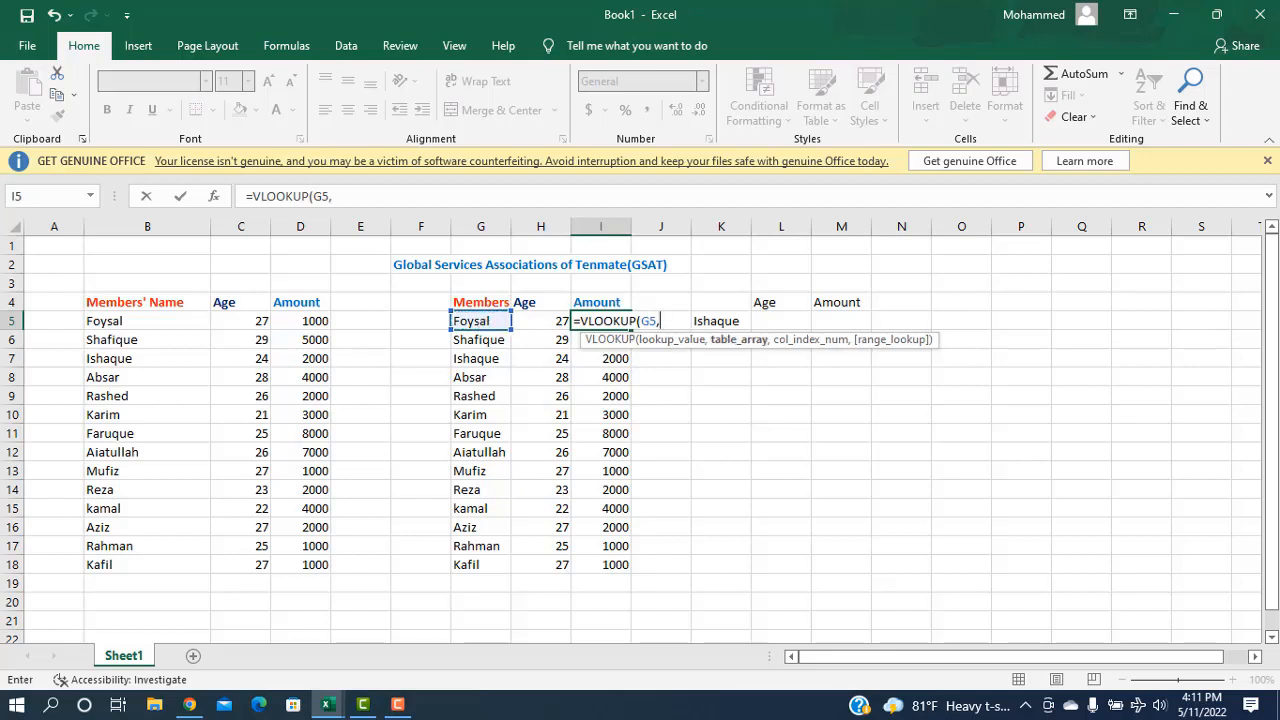
left_click_drag(89, 300, 331, 558)
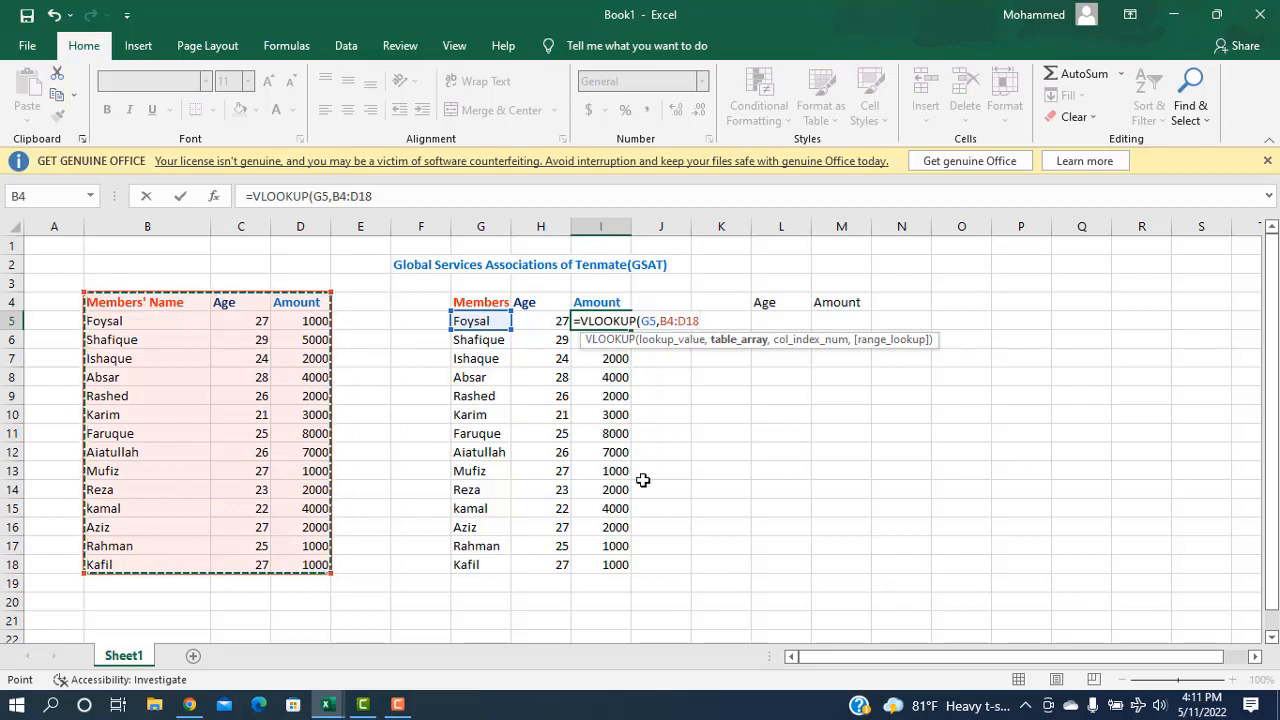
type(",")
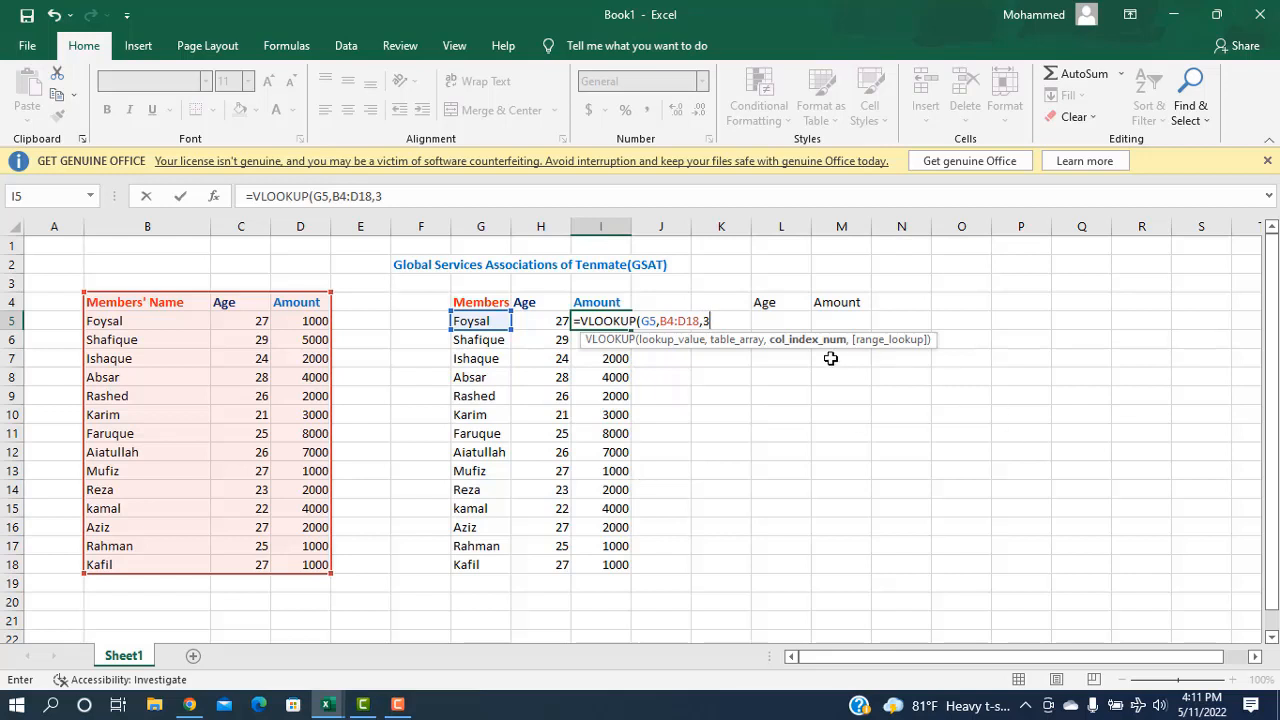
type("3,")
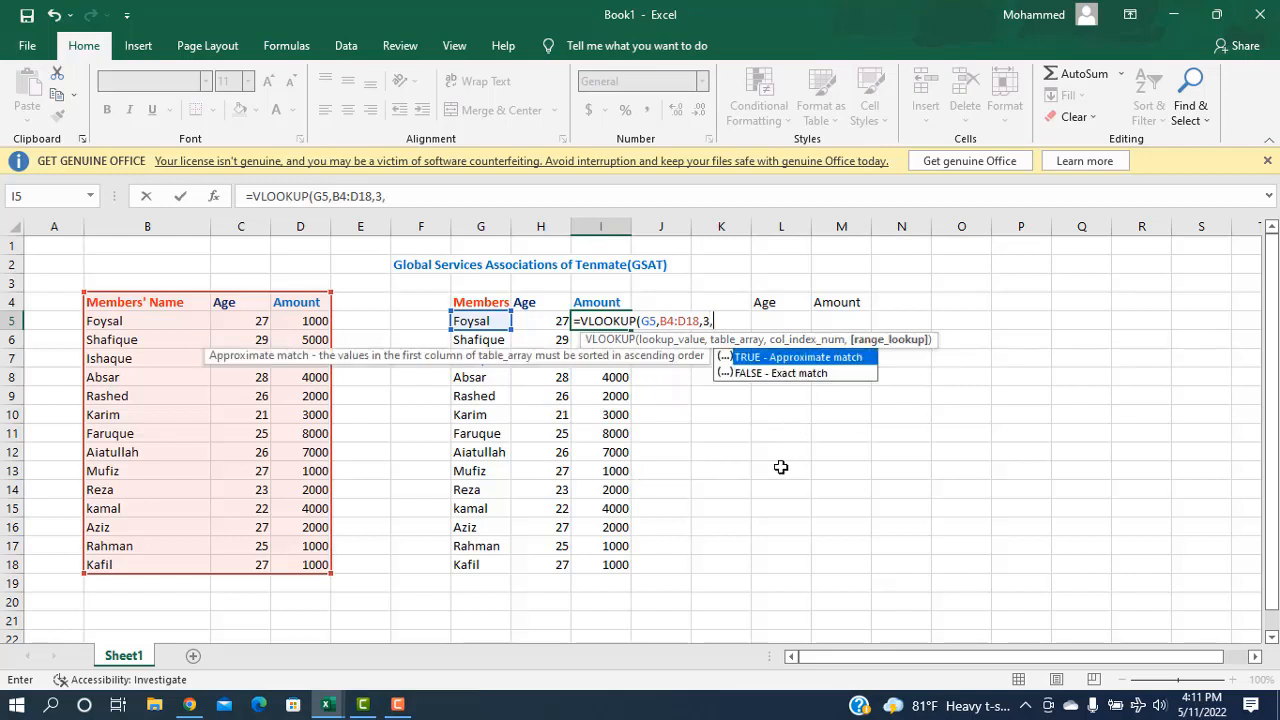
left_click(787, 374)
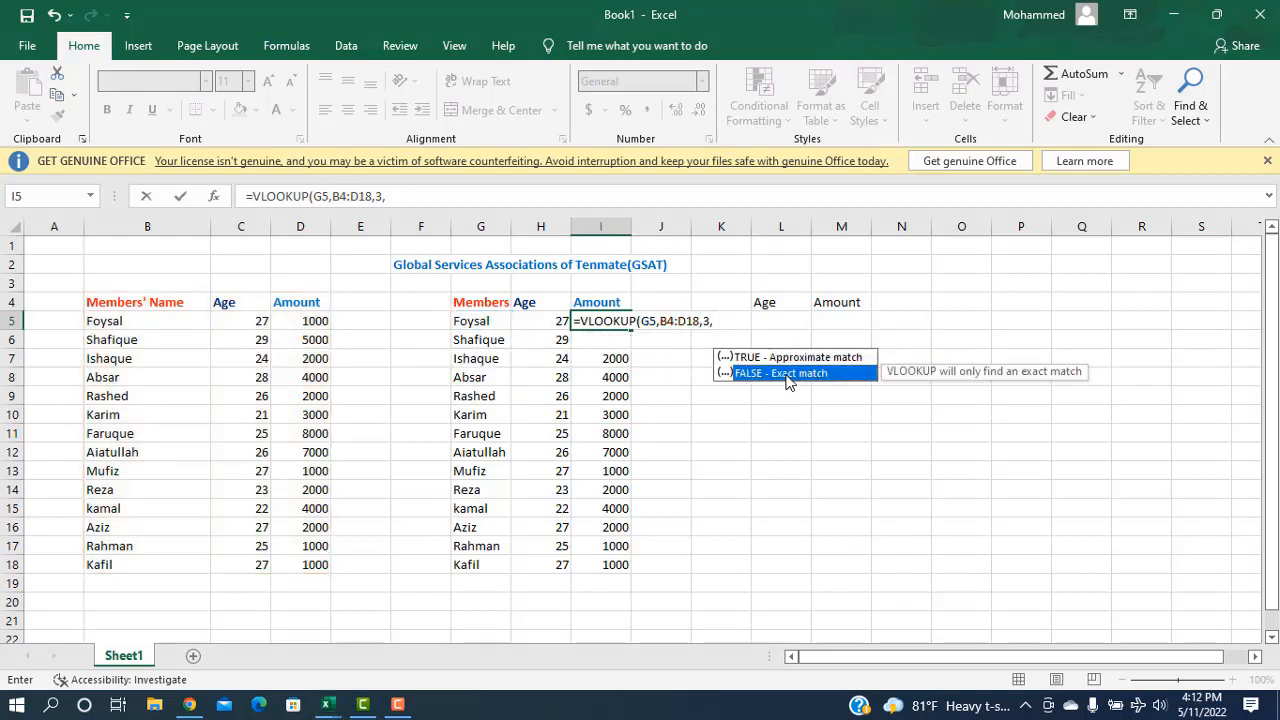
key("Return")
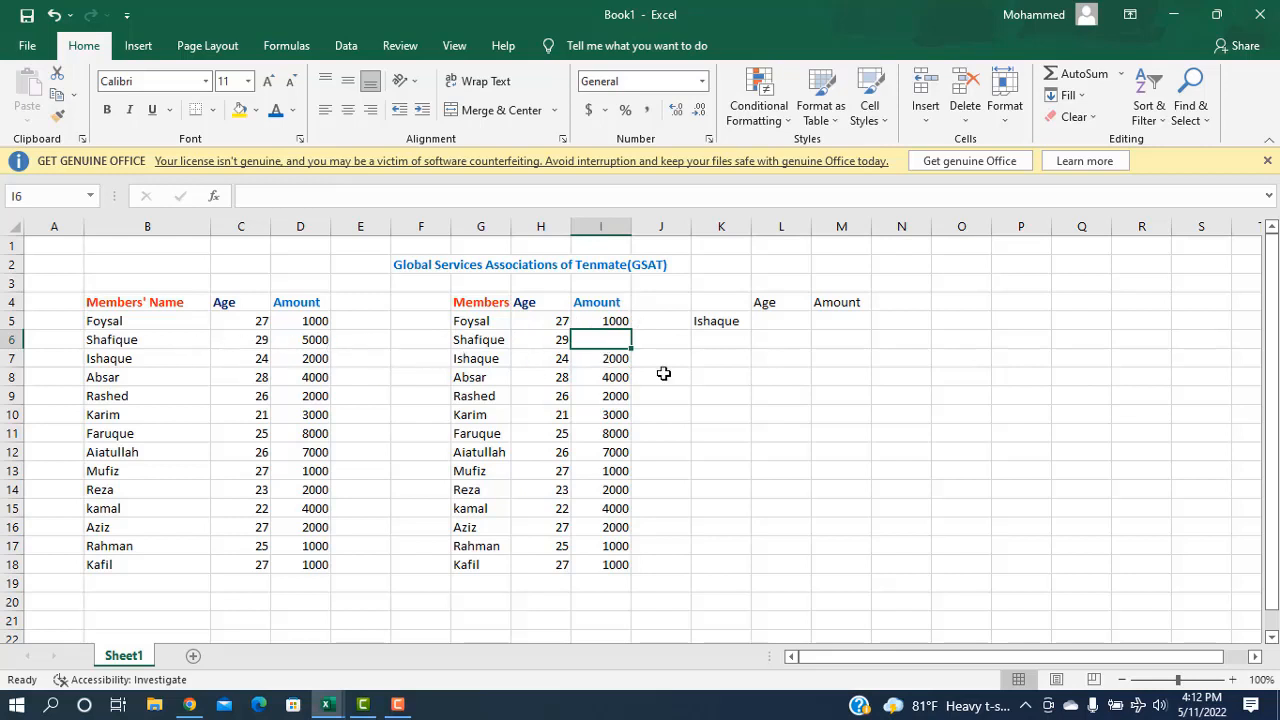
Step: Copy the I5 amount formula into I6 so it shows 5000
left_click(610, 323)
left_click_drag(631, 331, 631, 348)
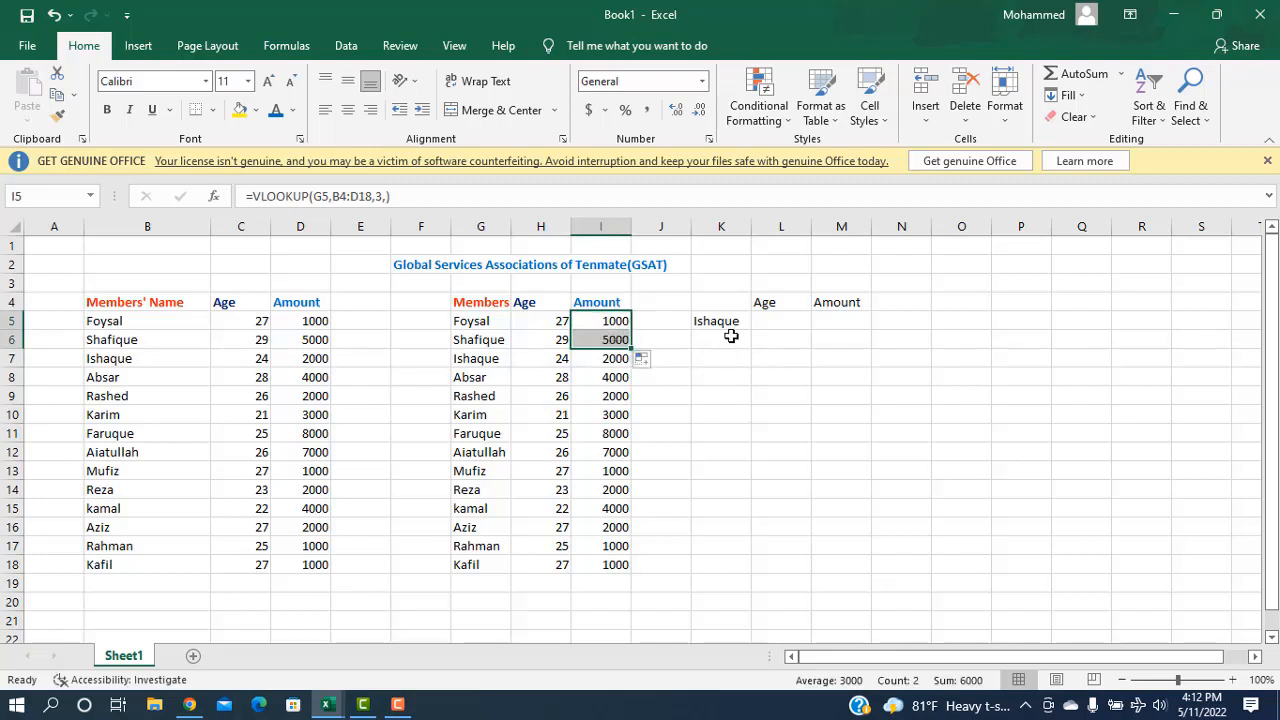
left_click(766, 321)
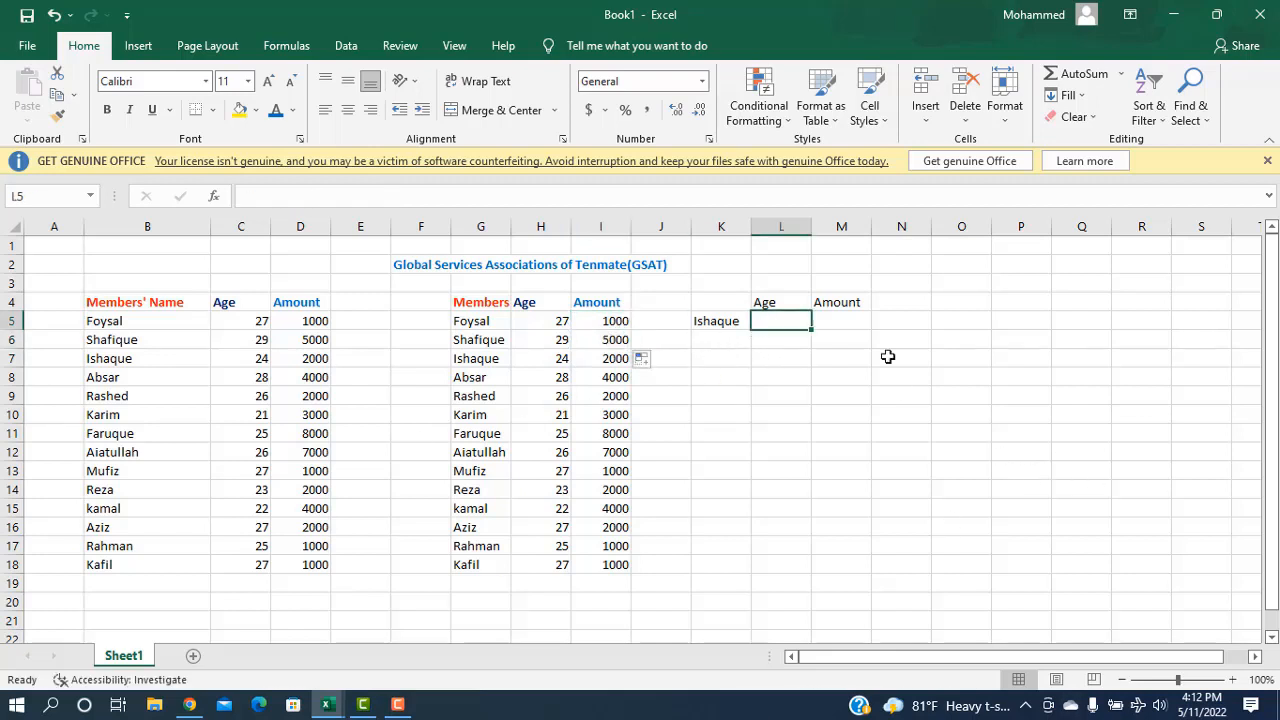
left_click(715, 323)
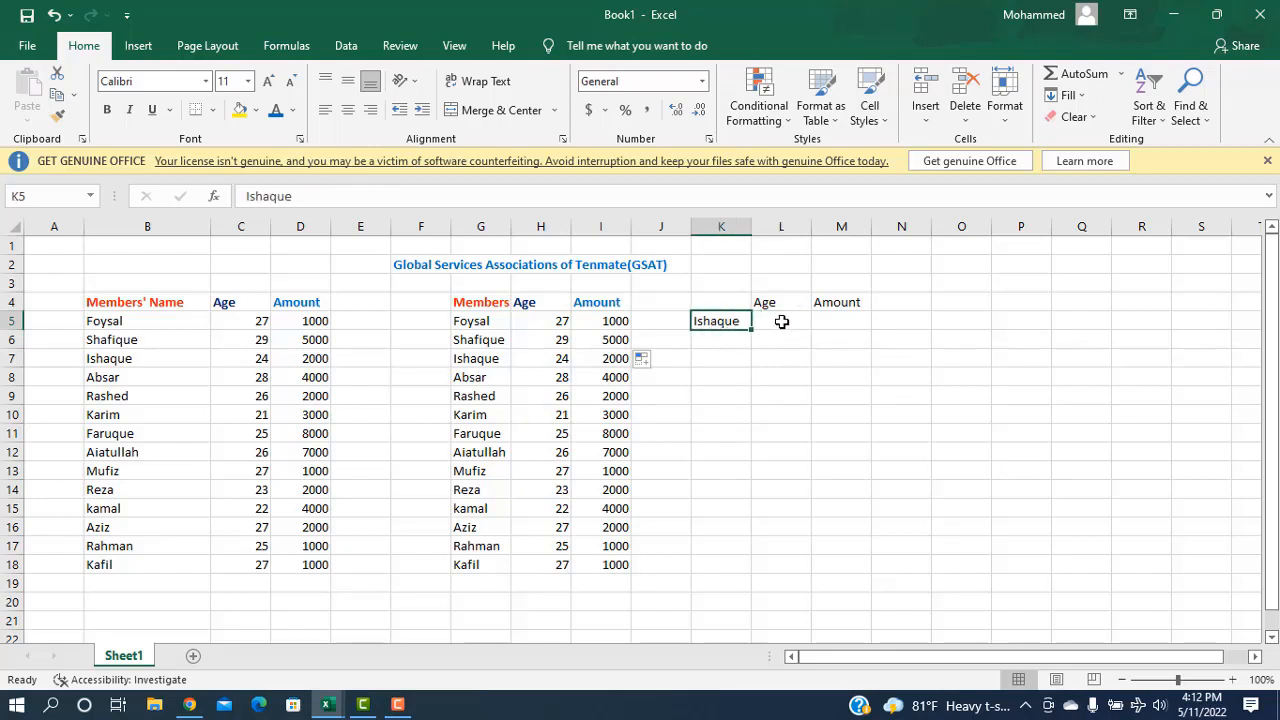
Step: Enter =VLOOKUP(B7,B4:D18,2,FALSE) in L5 so the lookup box shows age 24
left_click(775, 323)
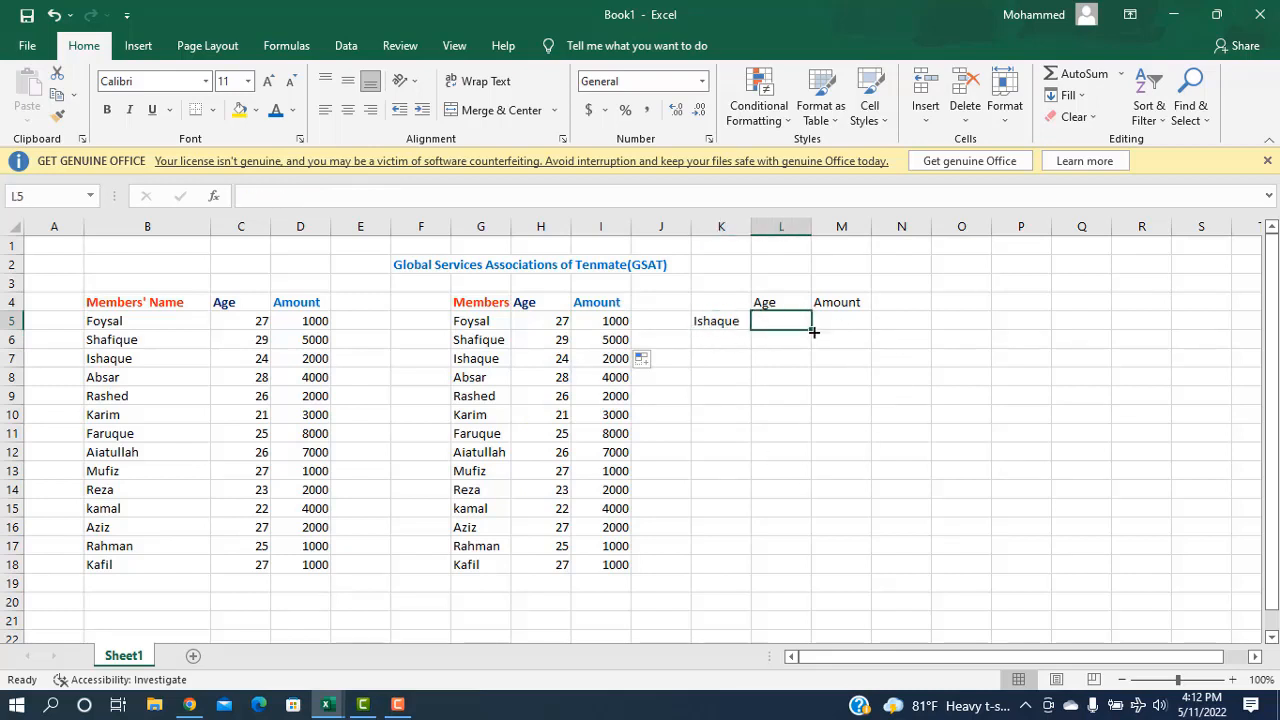
double_click(787, 321)
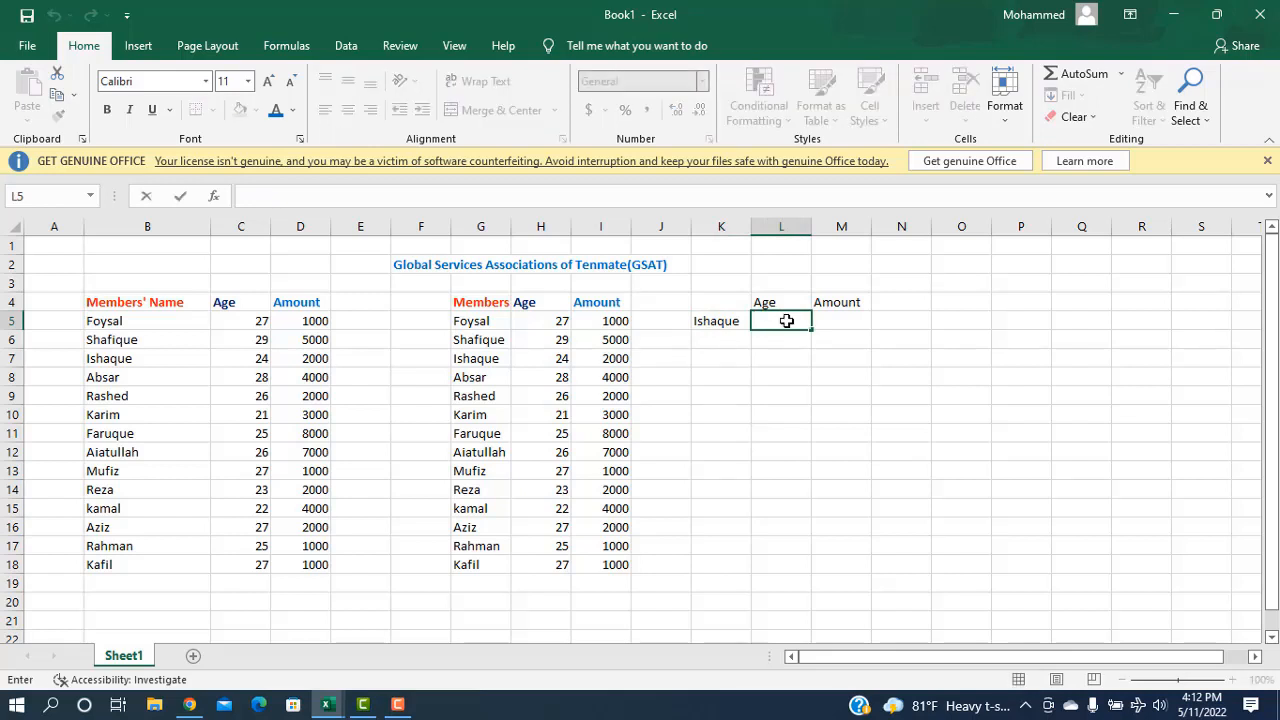
type("=vl")
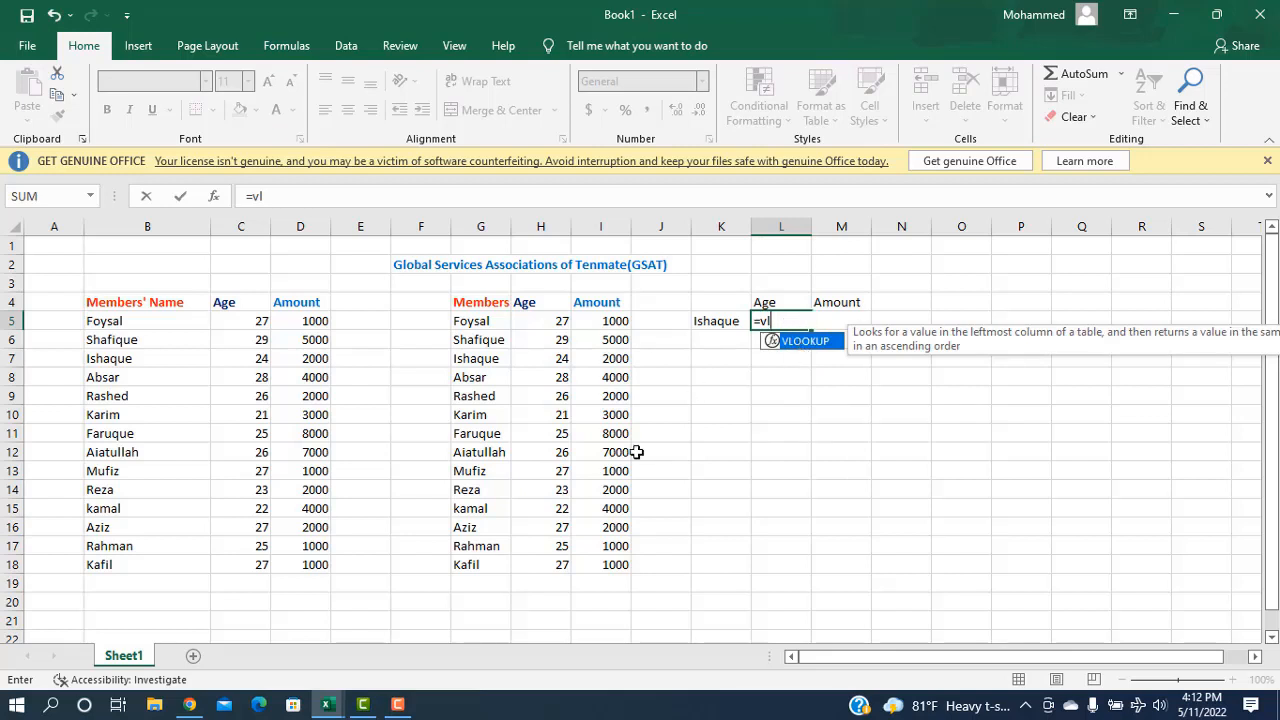
key("Tab")
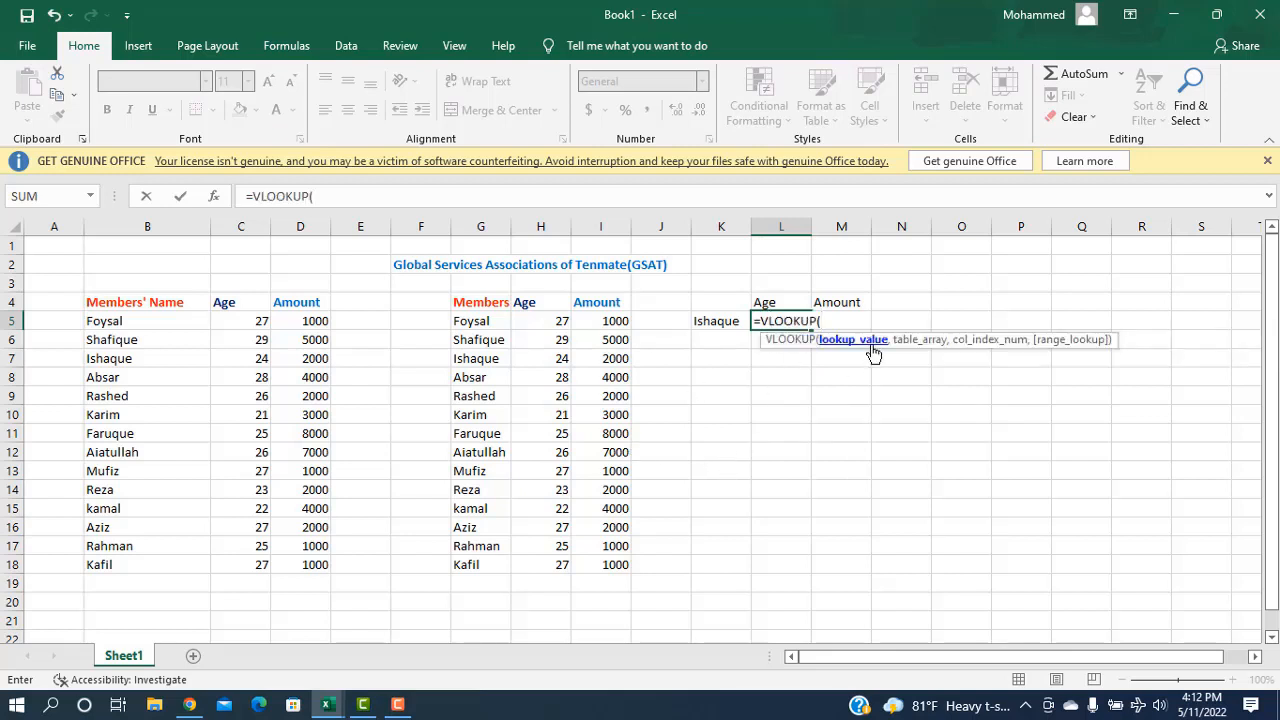
left_click(110, 366)
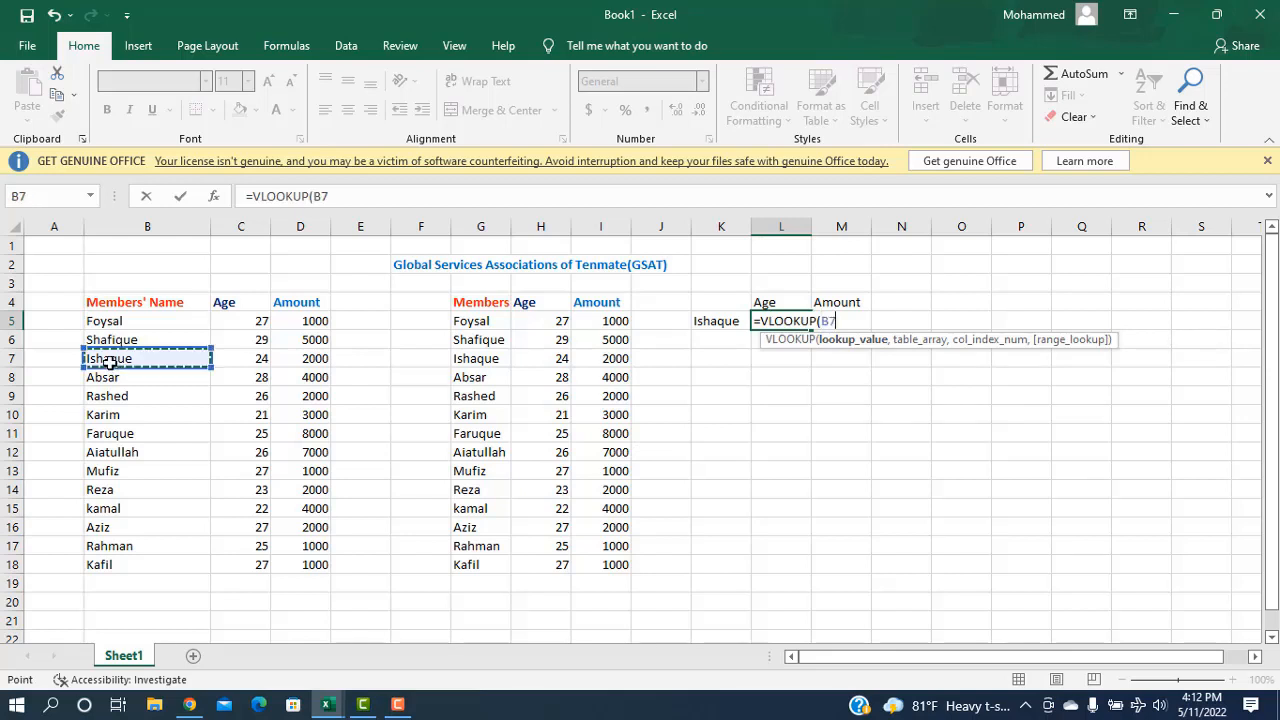
type(",")
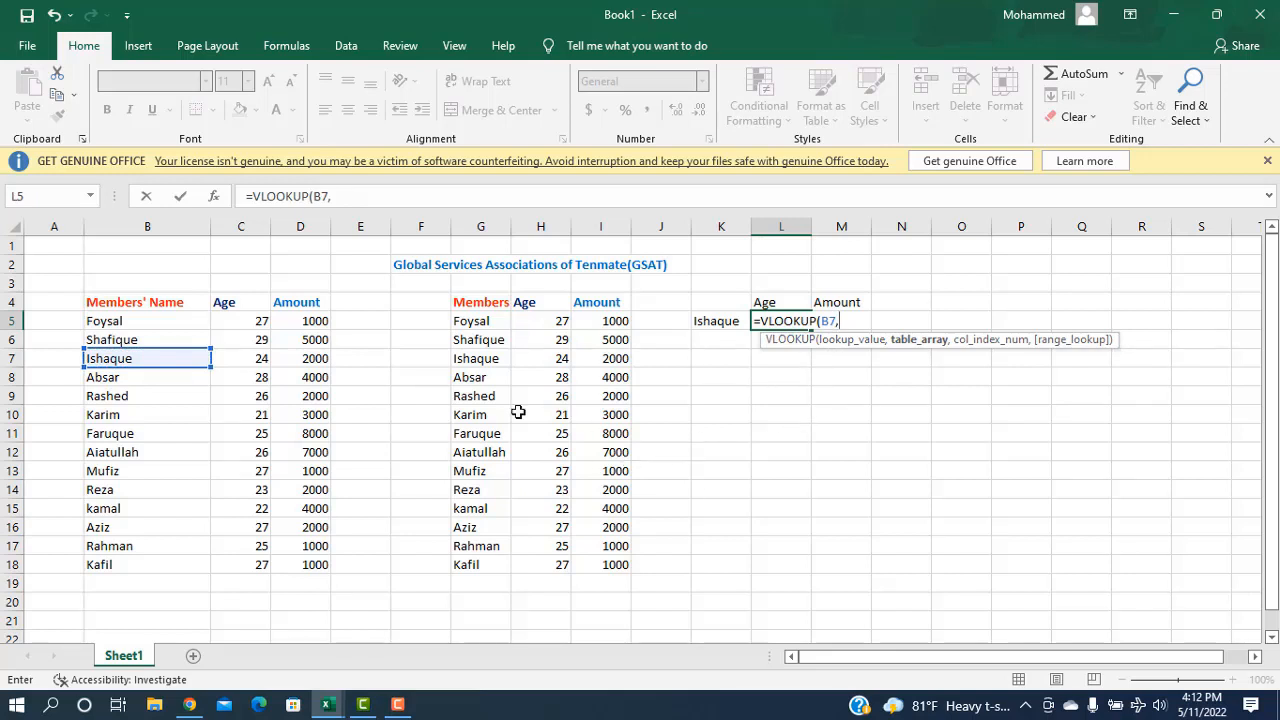
left_click_drag(89, 302, 328, 570)
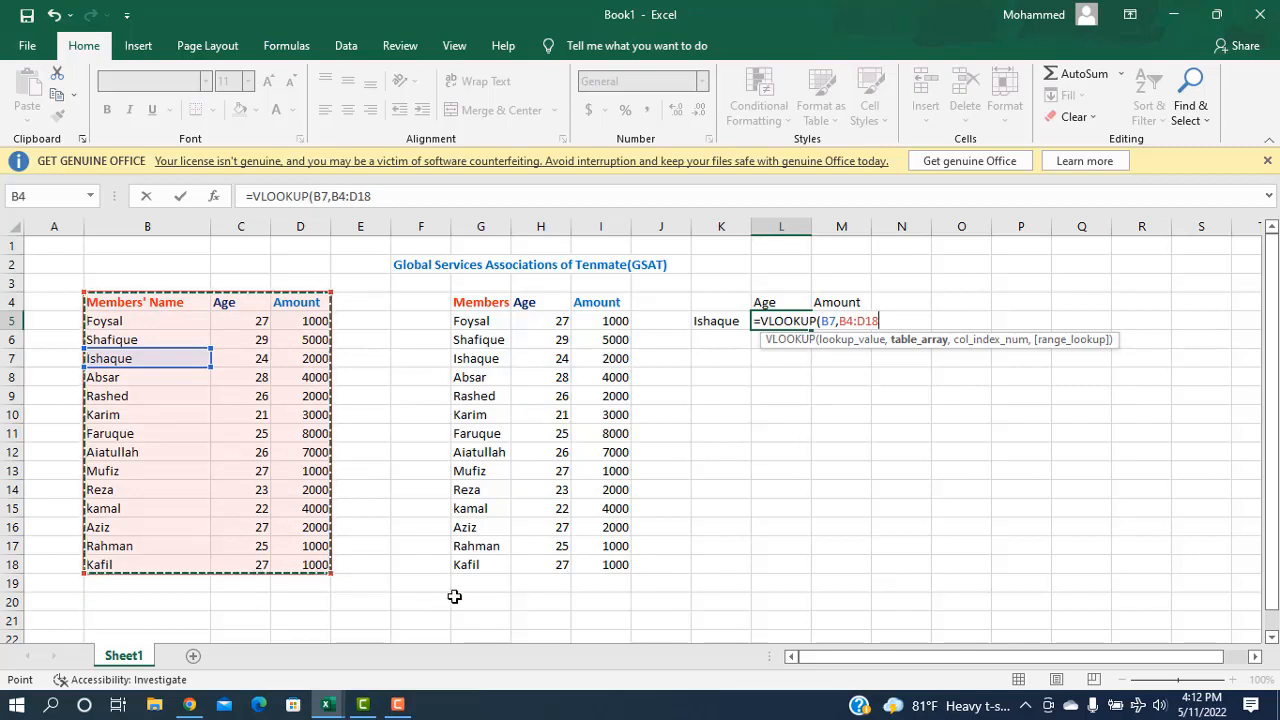
type(",")
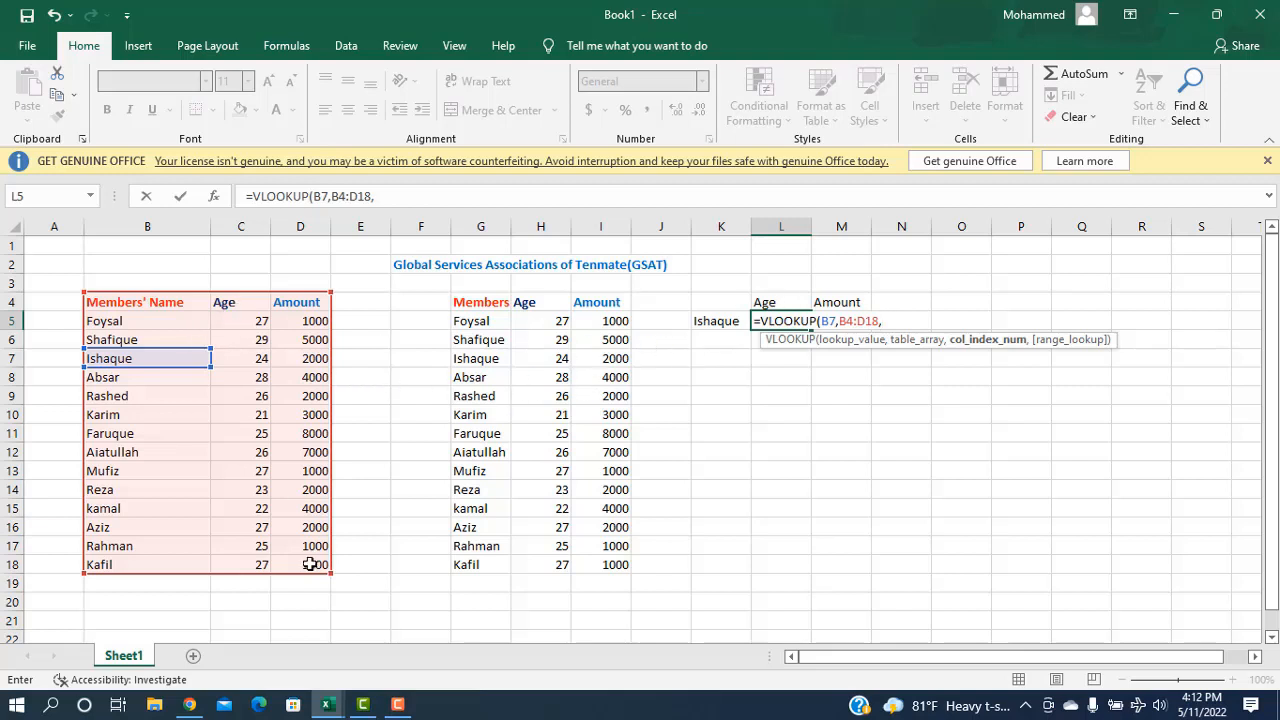
type("2,")
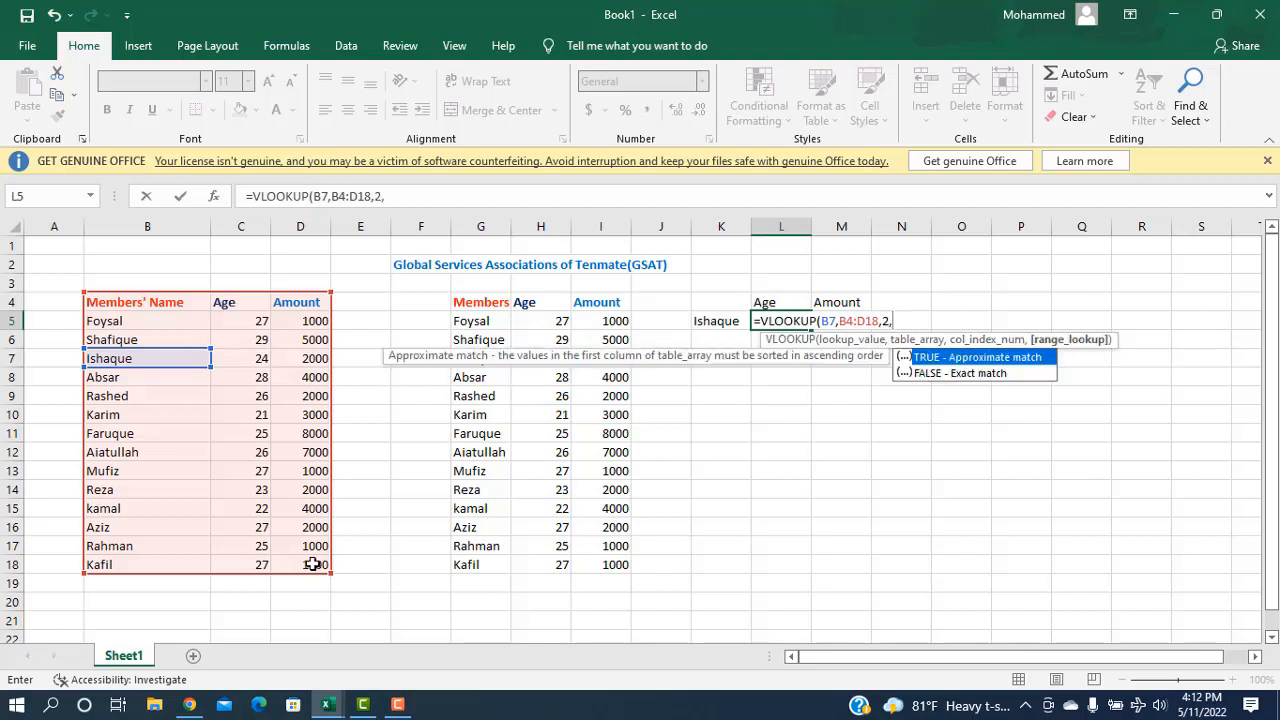
left_click(941, 375)
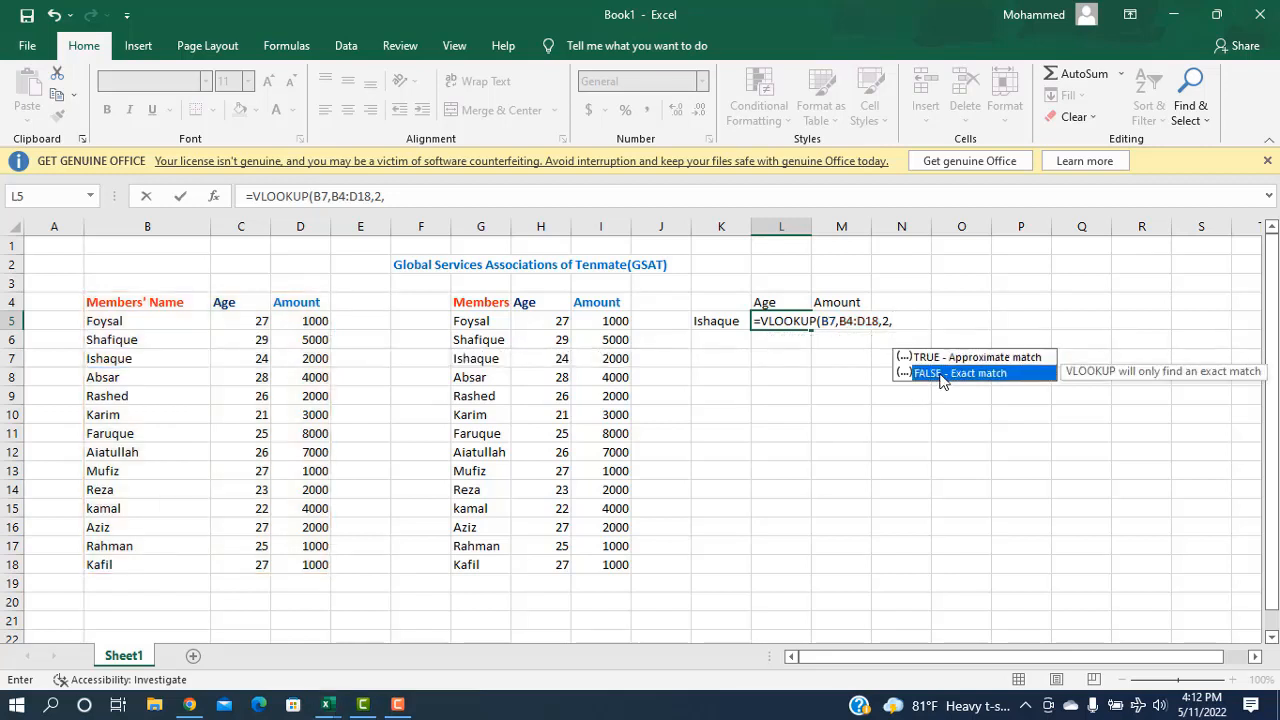
key("Return")
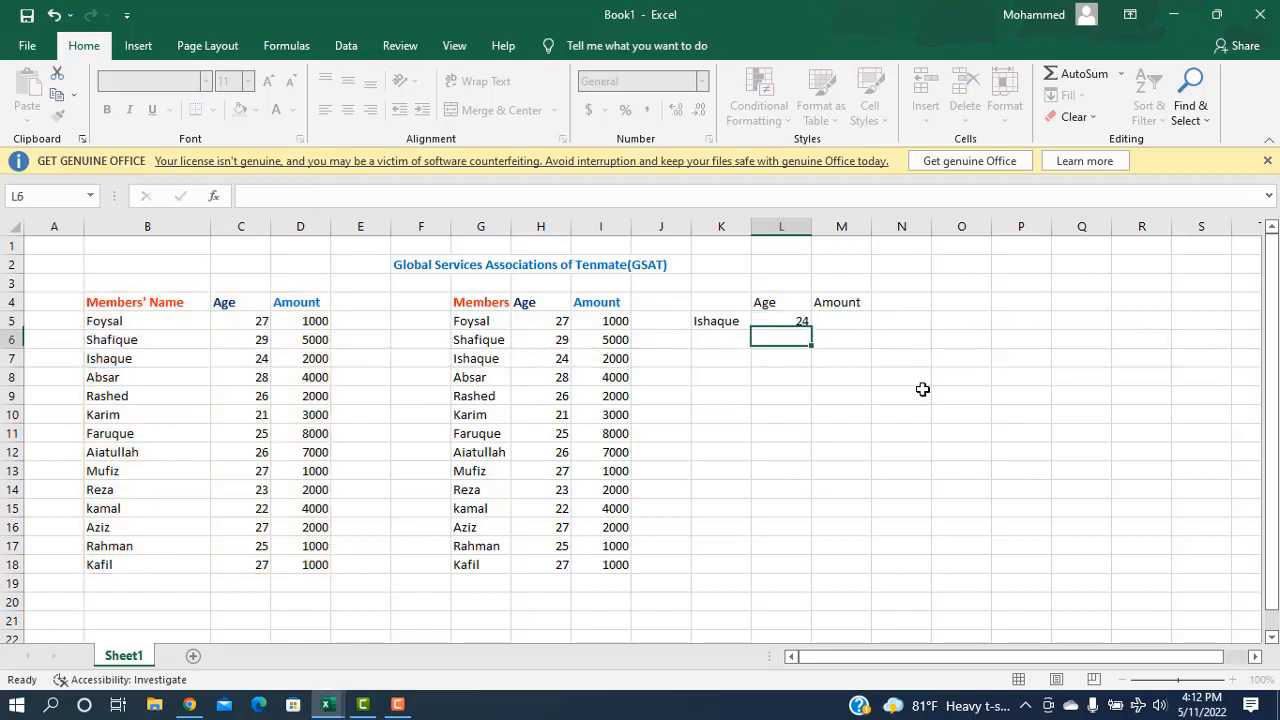
Step: Enter =VLOOKUP(K5,B4:D18,3,FALSE) in M5 so it shows the amount 2000
left_click(847, 323)
double_click(848, 325)
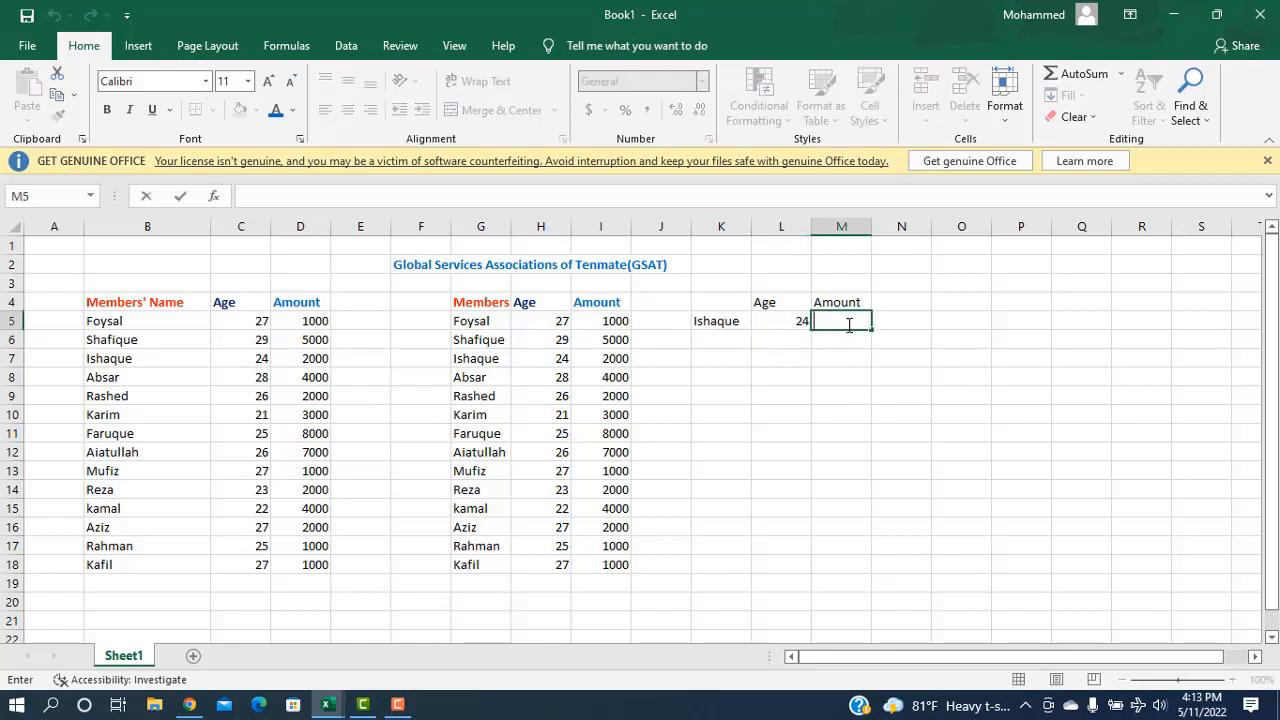
type("=")
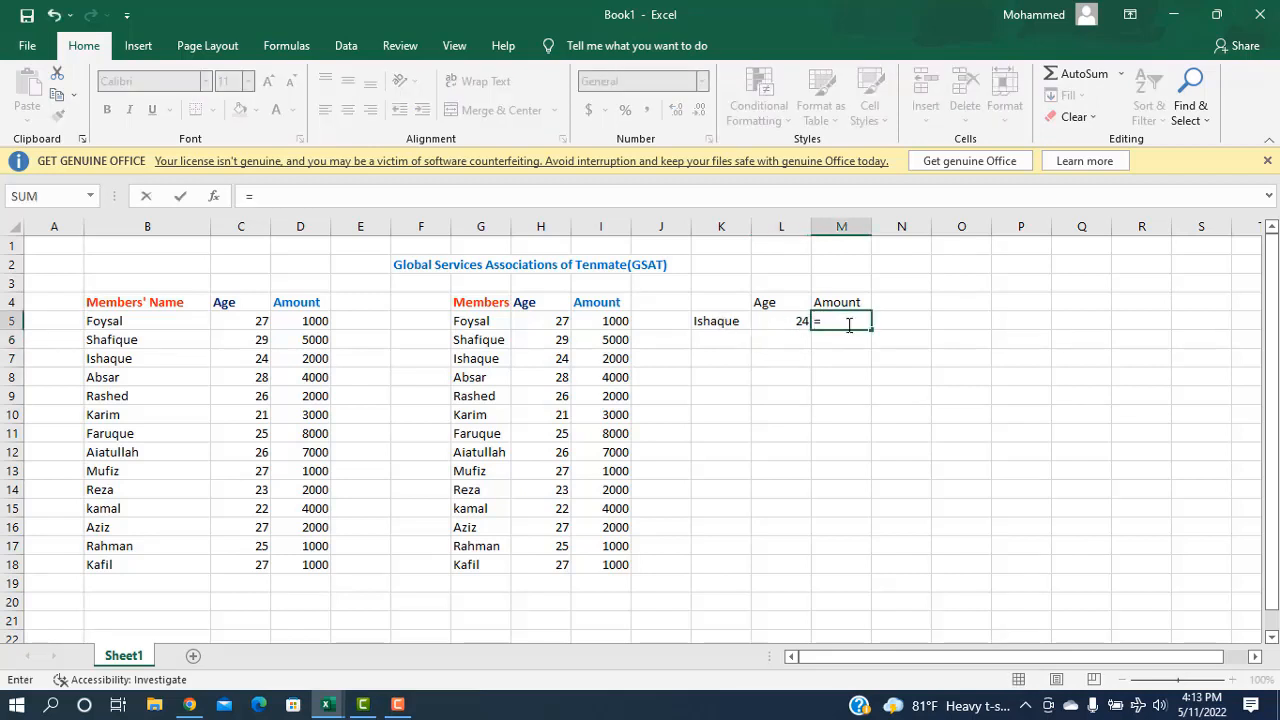
type("vl")
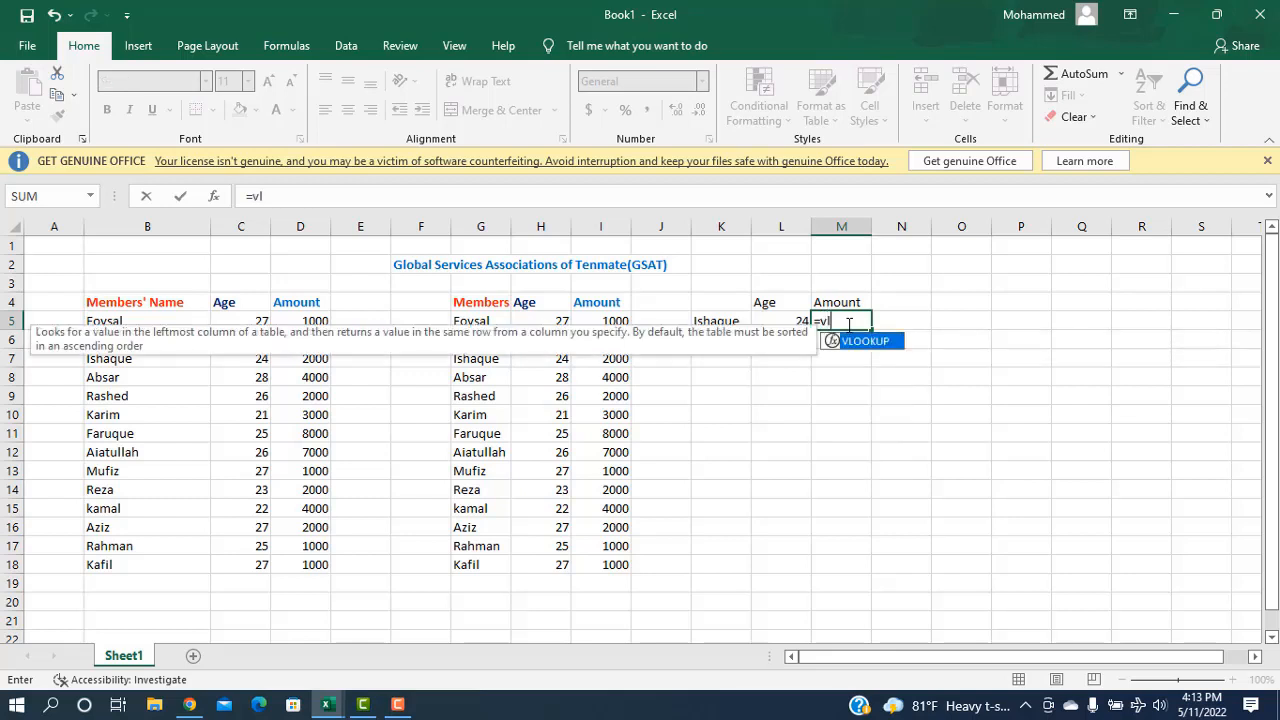
key("Tab")
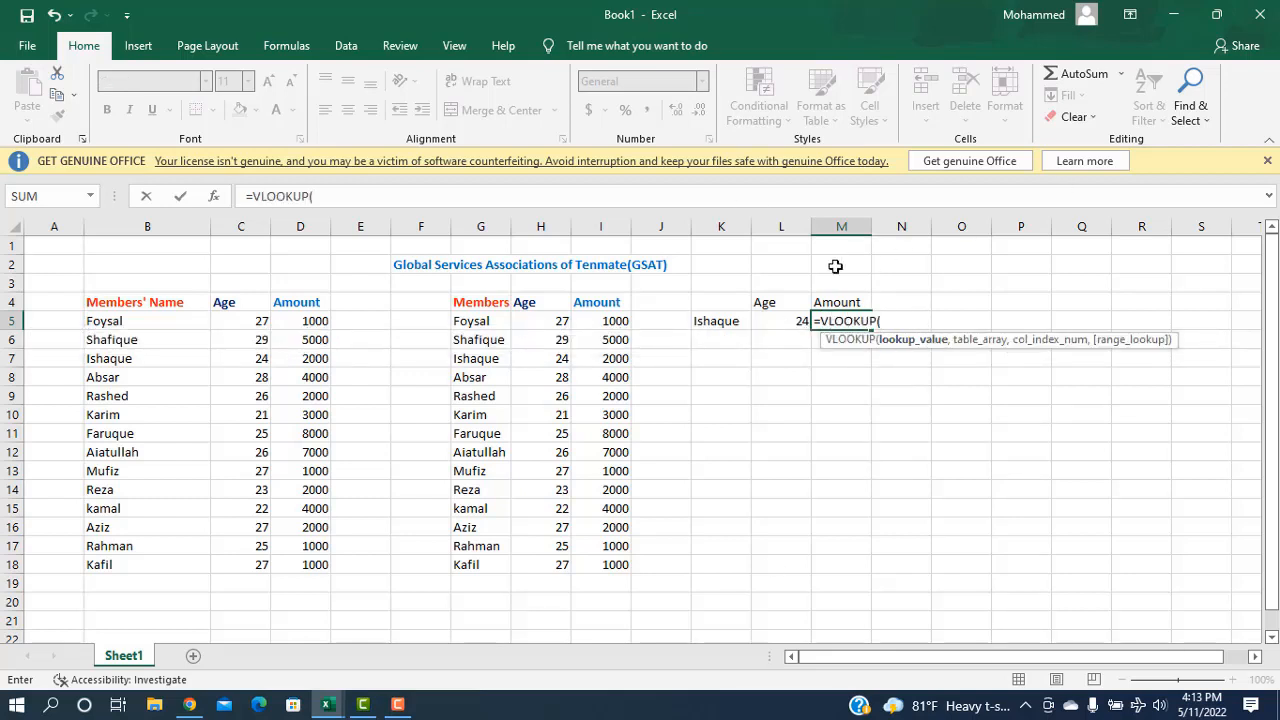
left_click(709, 320)
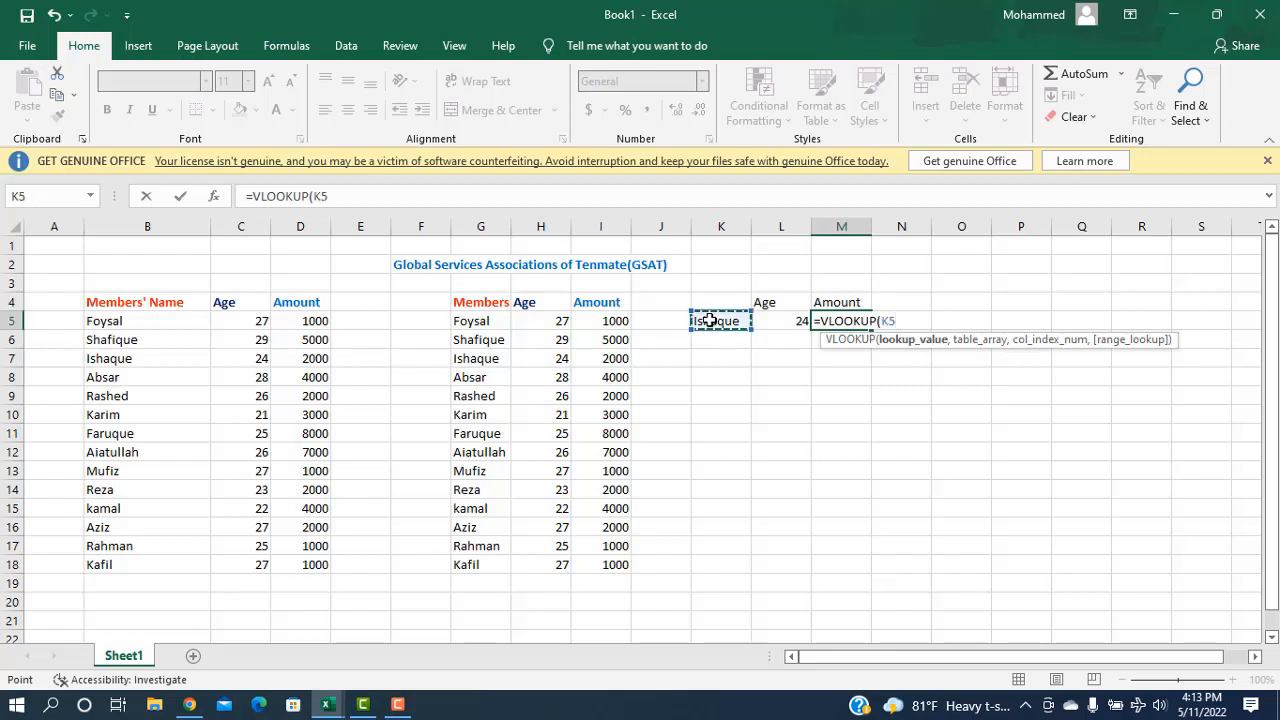
type(",")
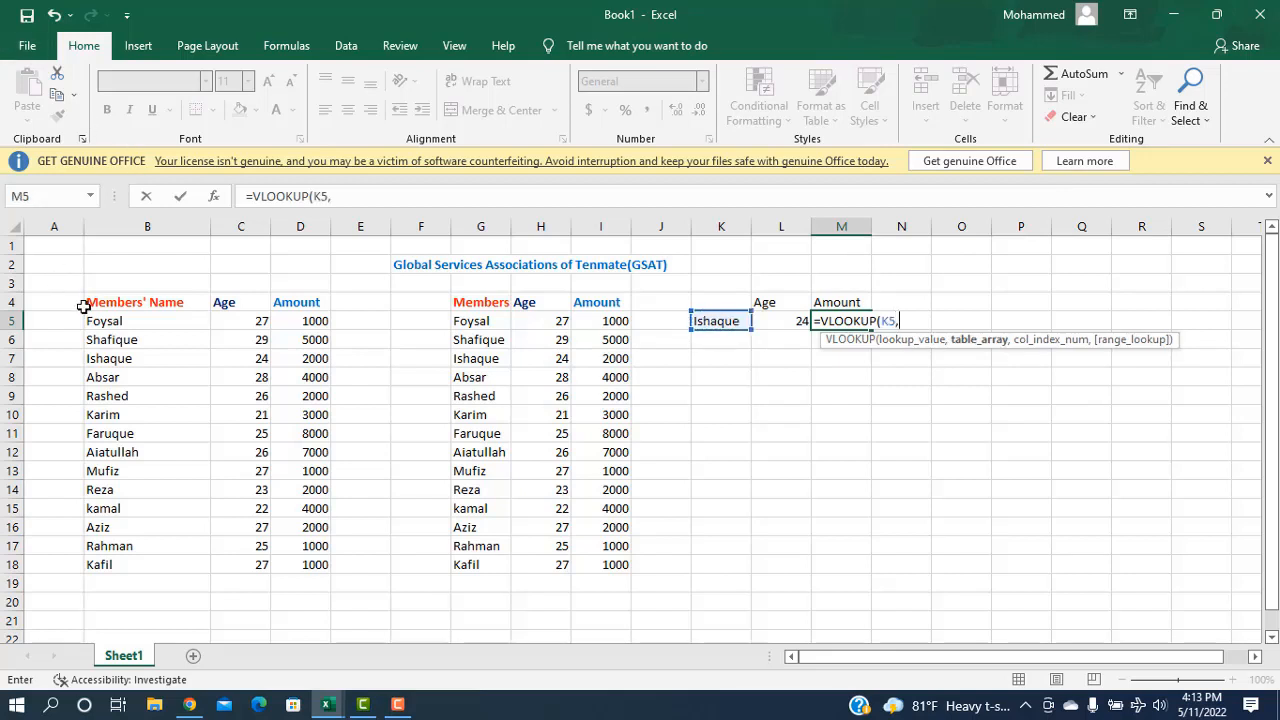
left_click_drag(87, 301, 323, 563)
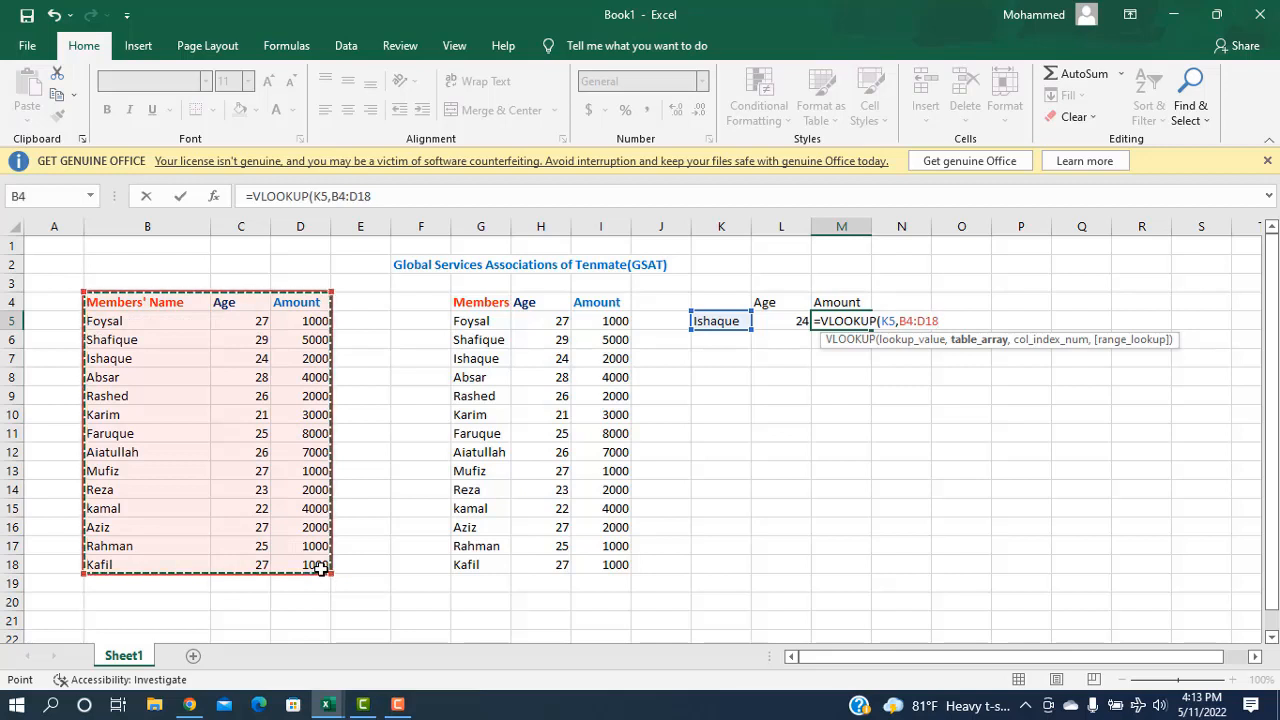
type(",")
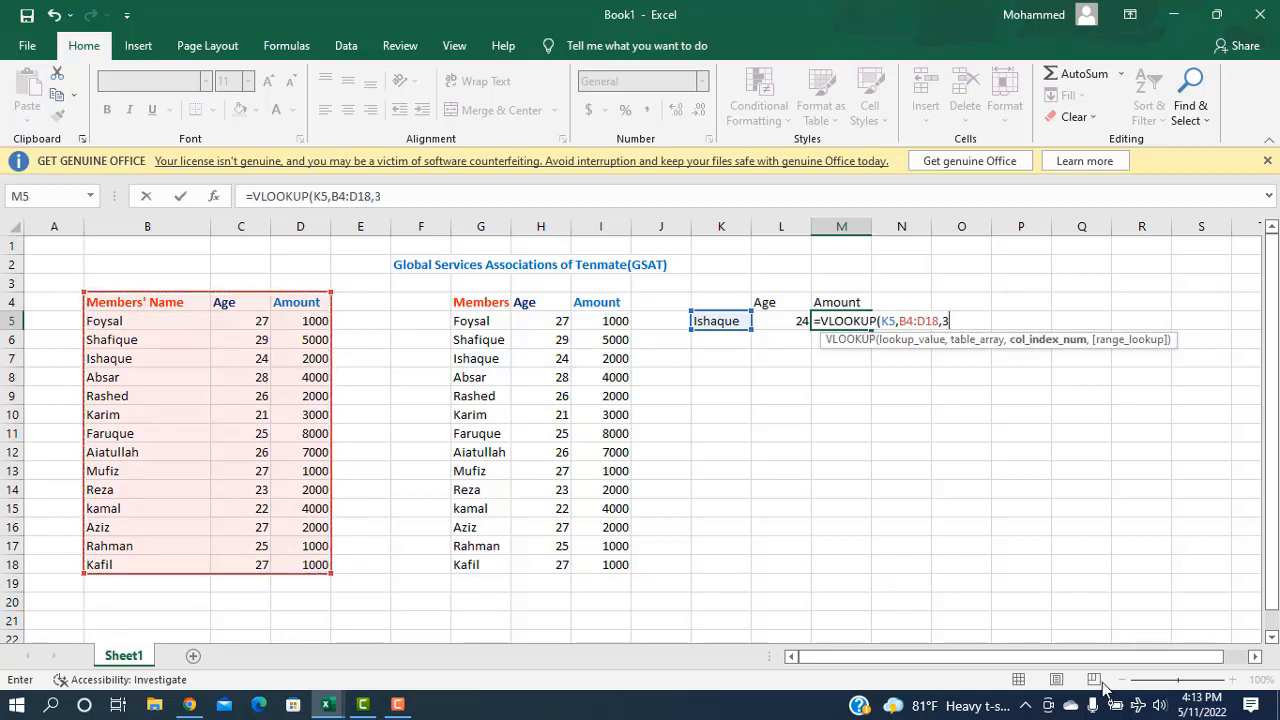
type("3,")
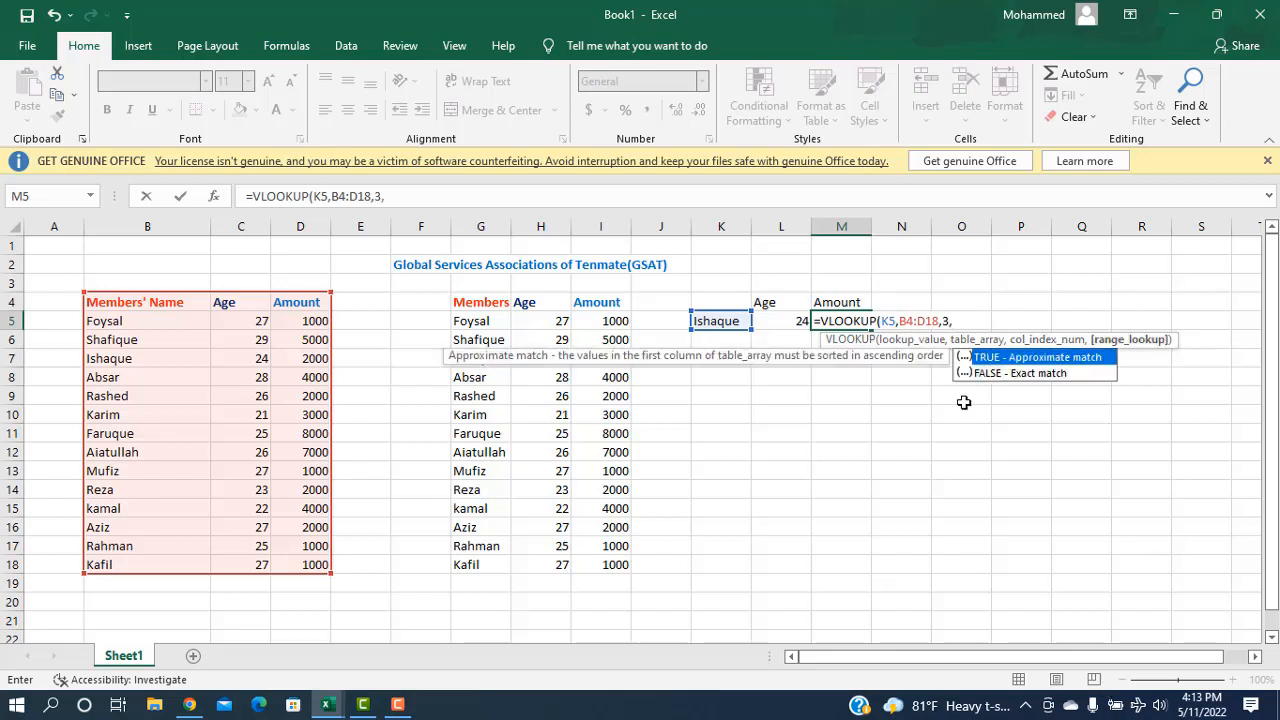
left_click(1014, 374)
key("Return")
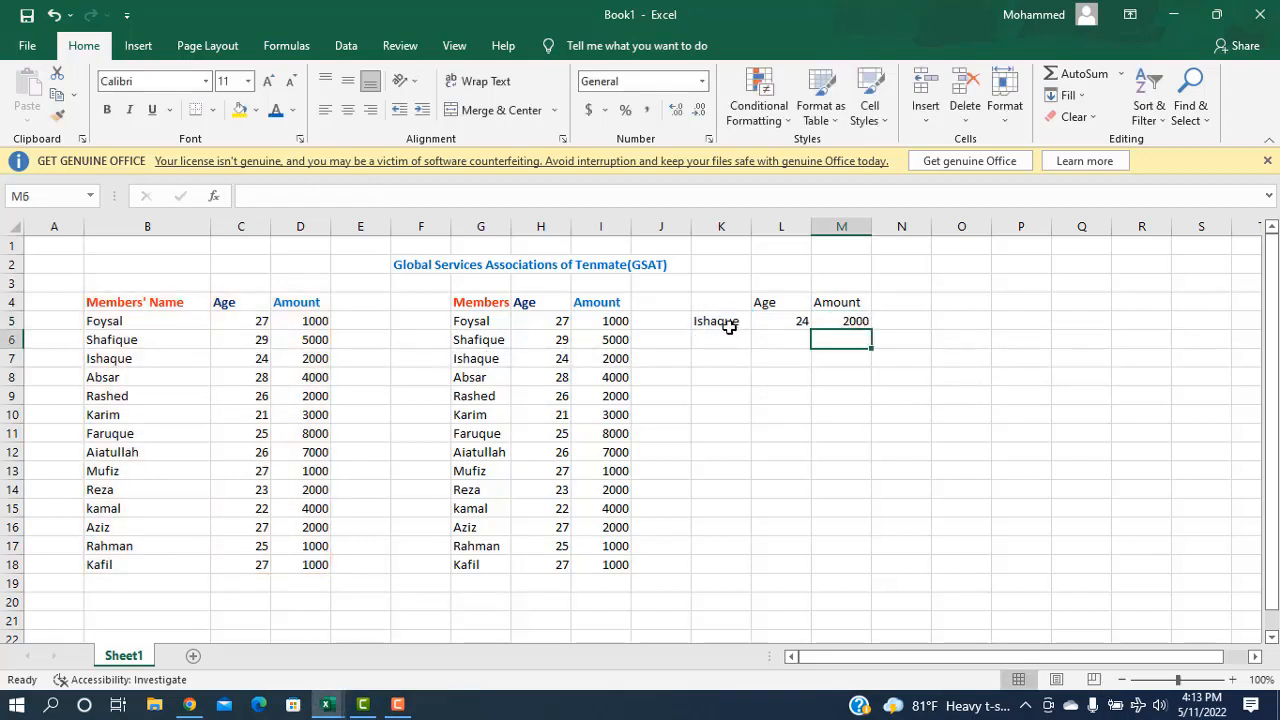
Step: Copy the name Shafique from B6 into the lookup name cell K5
left_click(110, 341)
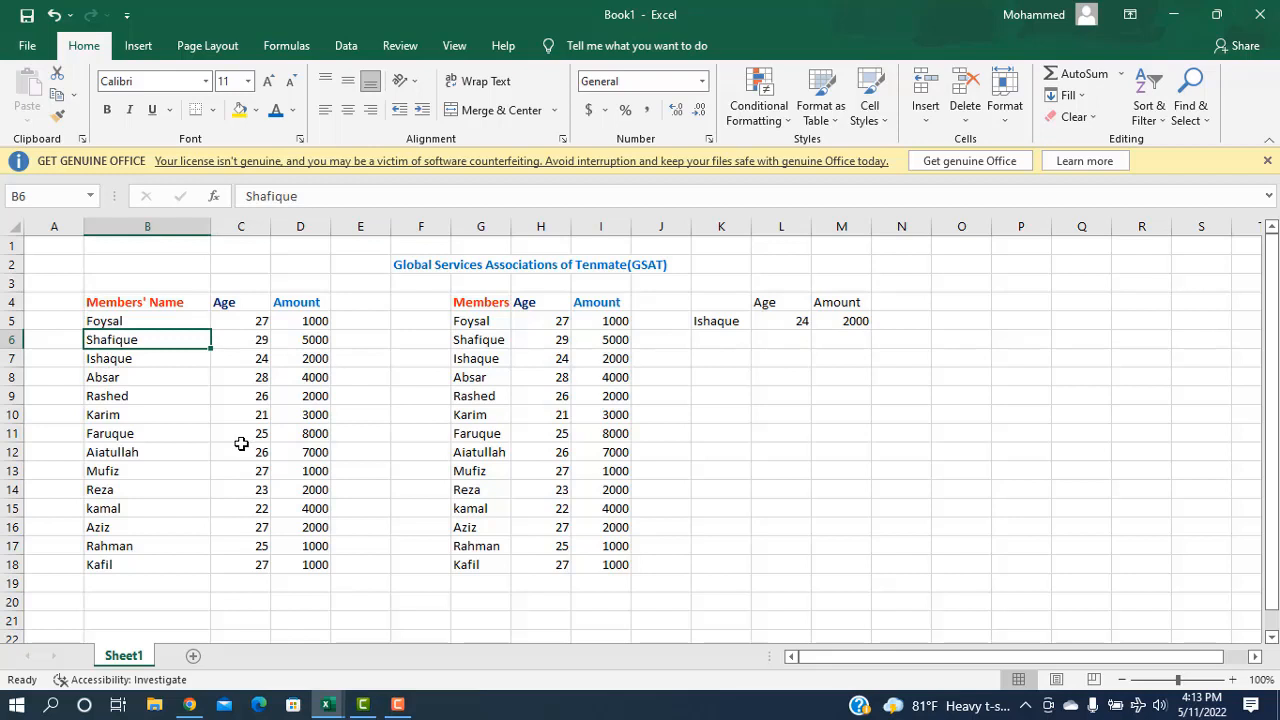
key("ctrl+c")
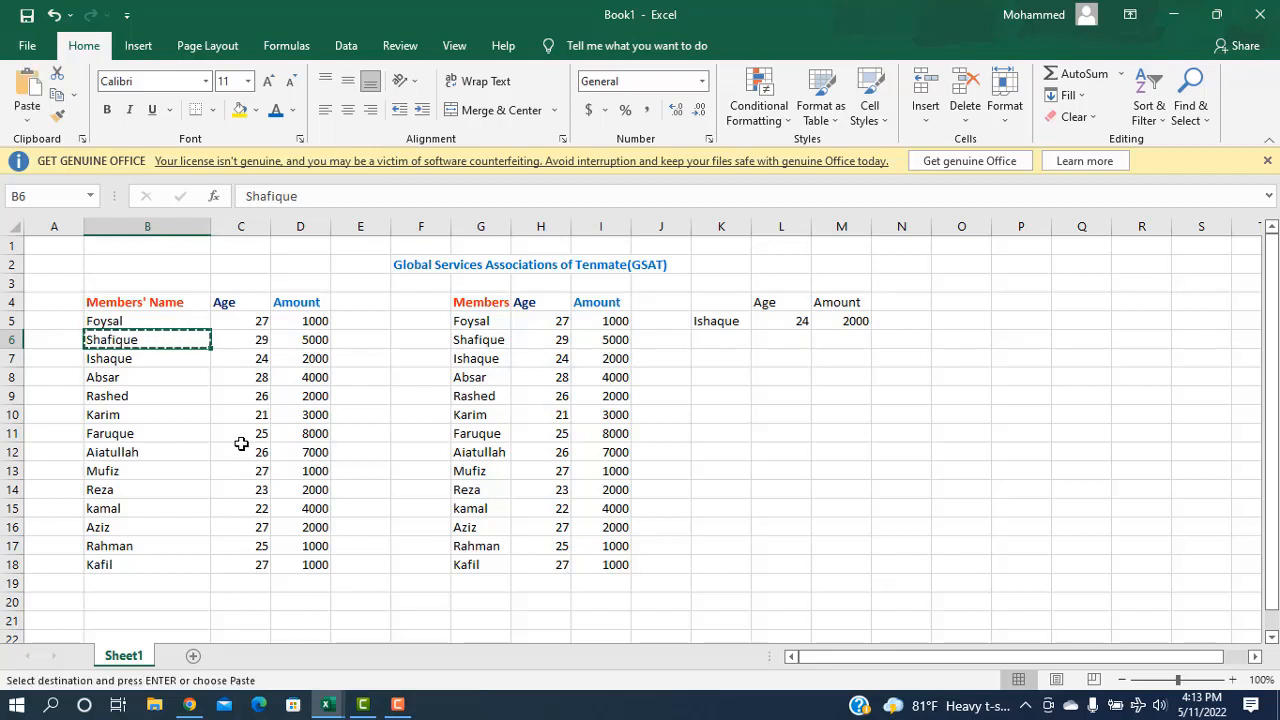
left_click(725, 322)
key("ctrl+v")
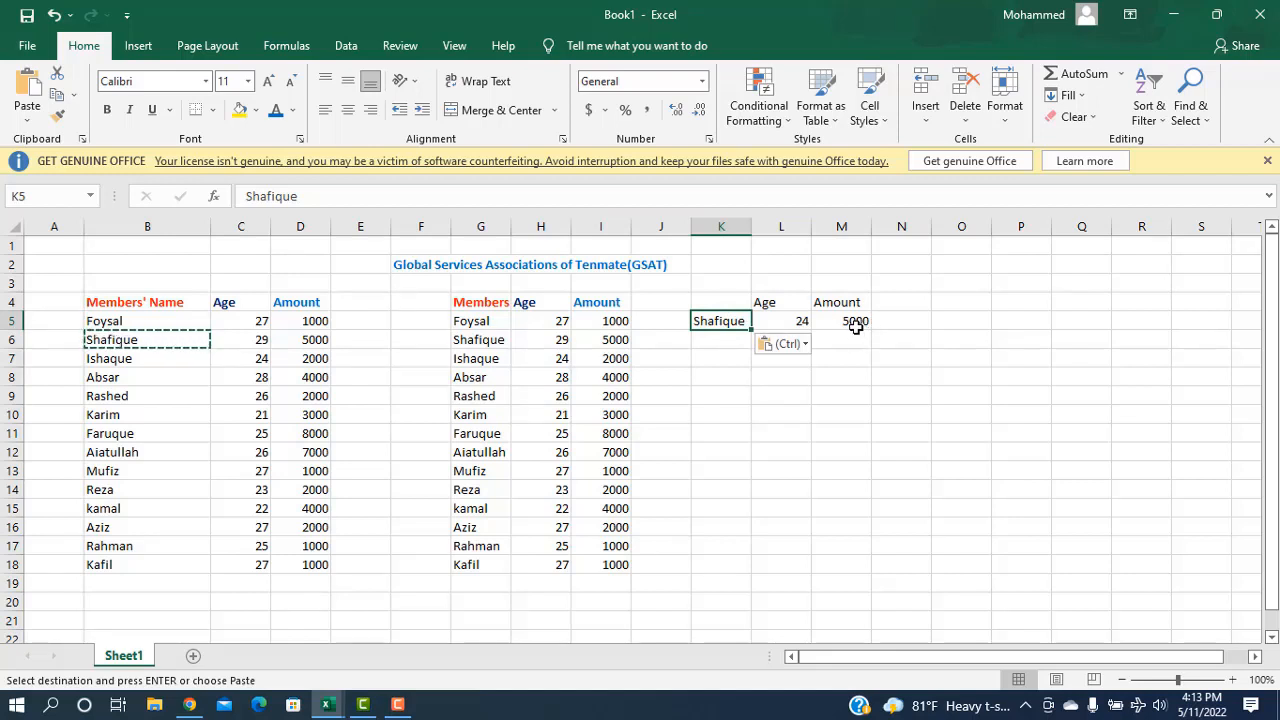
Step: Change the L5 Age formula's lookup value from B7 to K5, so it returns 29
left_click(801, 322)
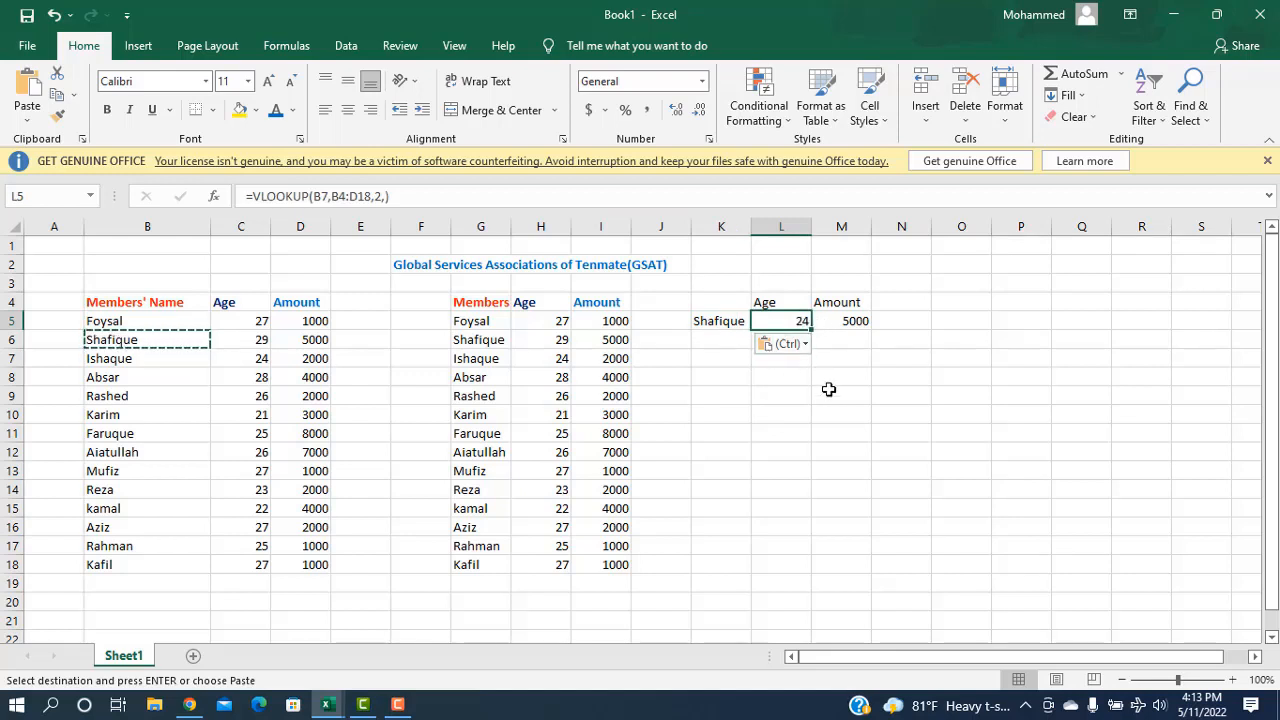
double_click(795, 325)
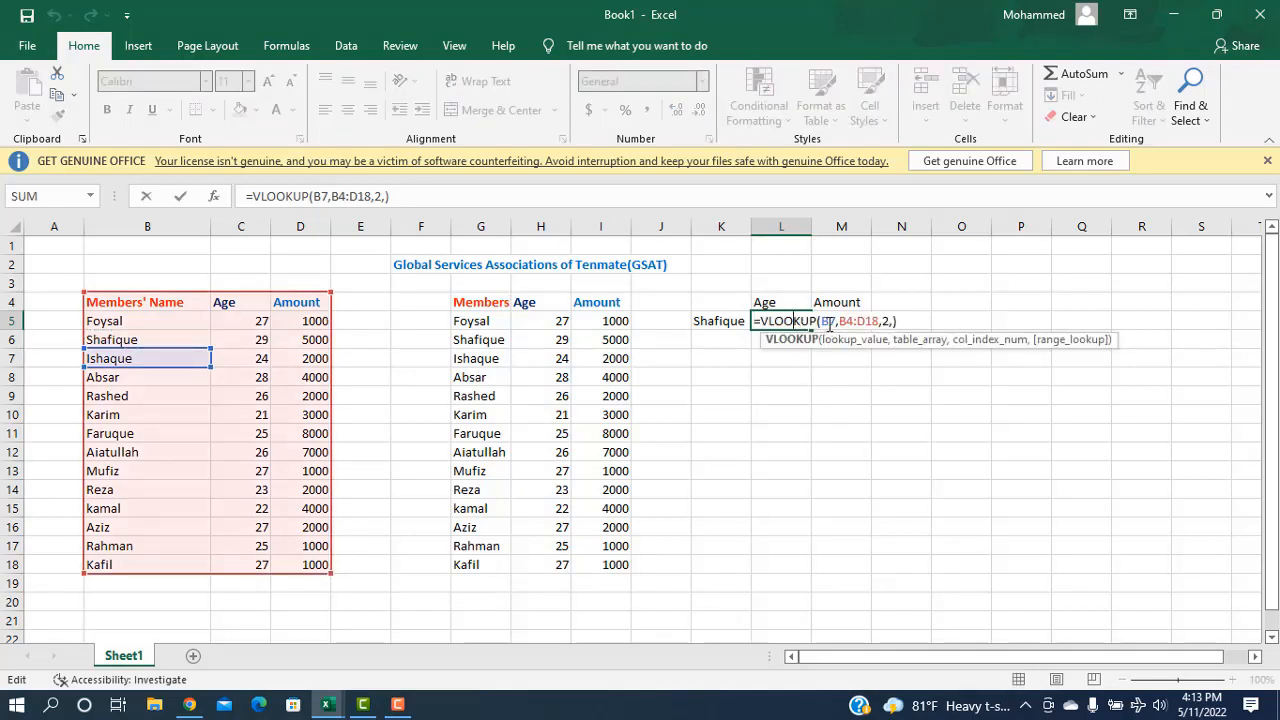
left_click(826, 322)
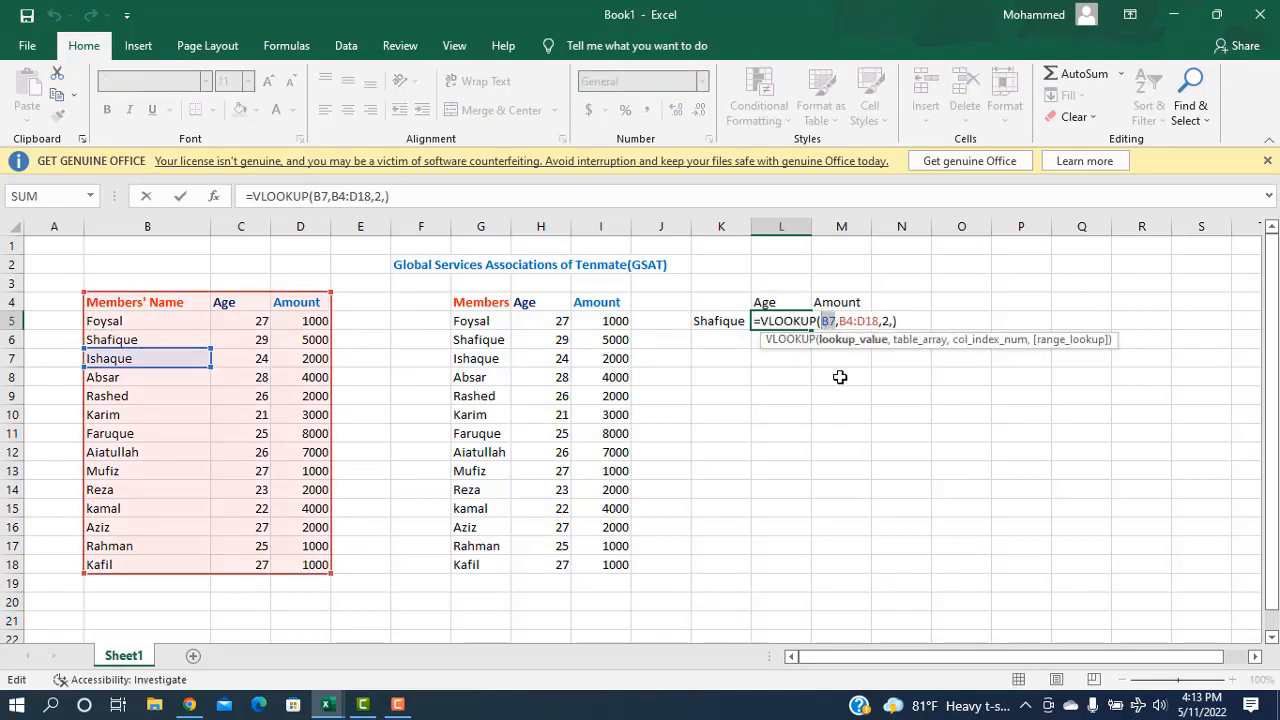
left_click(722, 321)
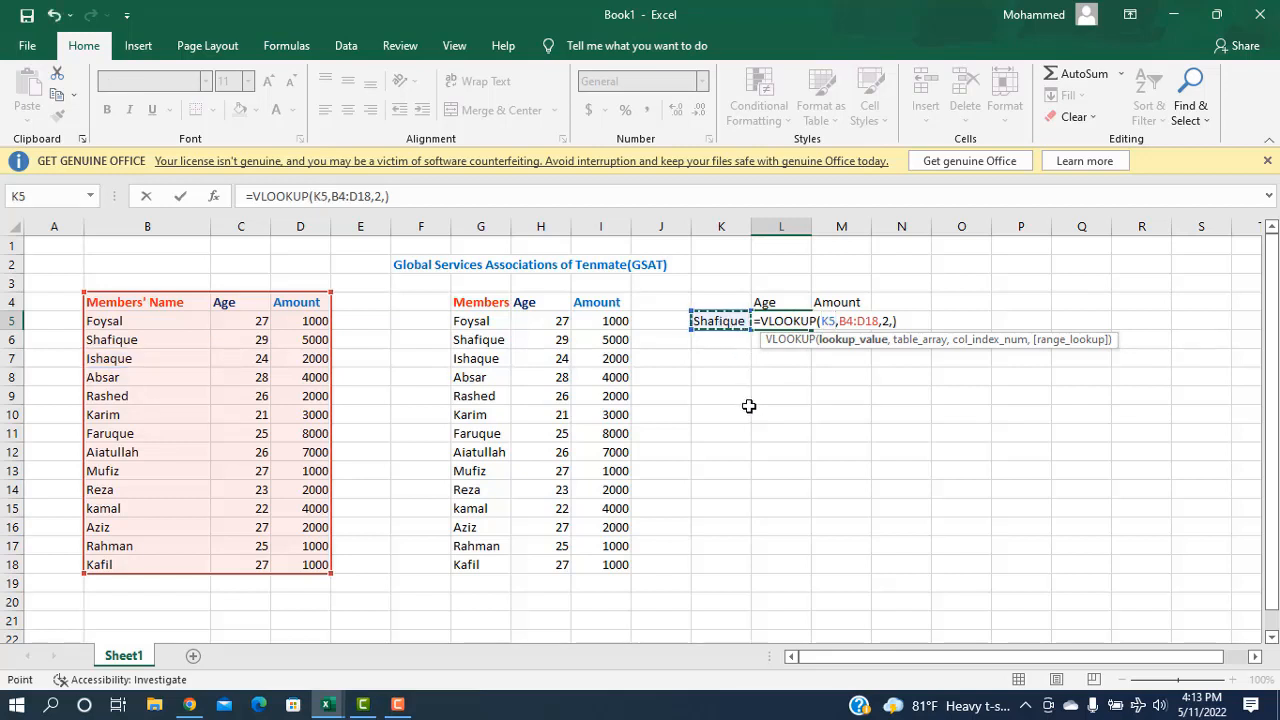
key("Return")
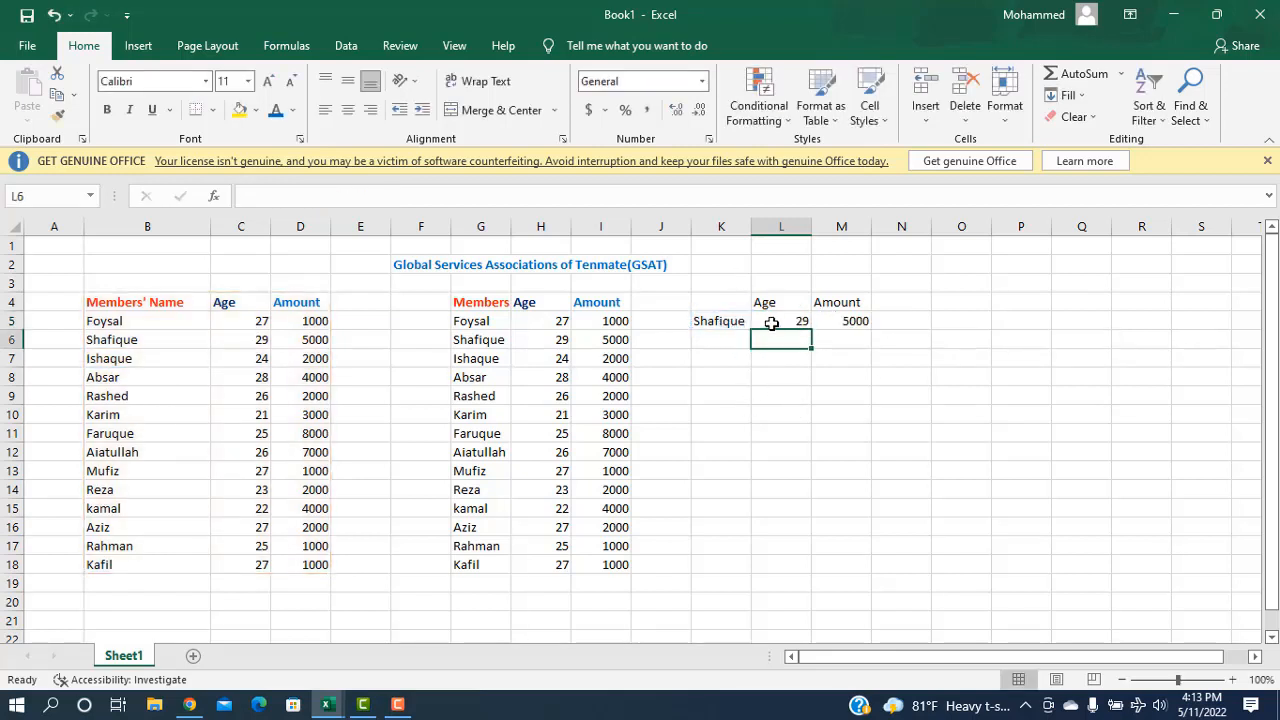
Step: Test the lookups by pasting Rashed, Faruque, then kamal into K5, ending with Age 22 and Amount 4000
left_click(118, 397)
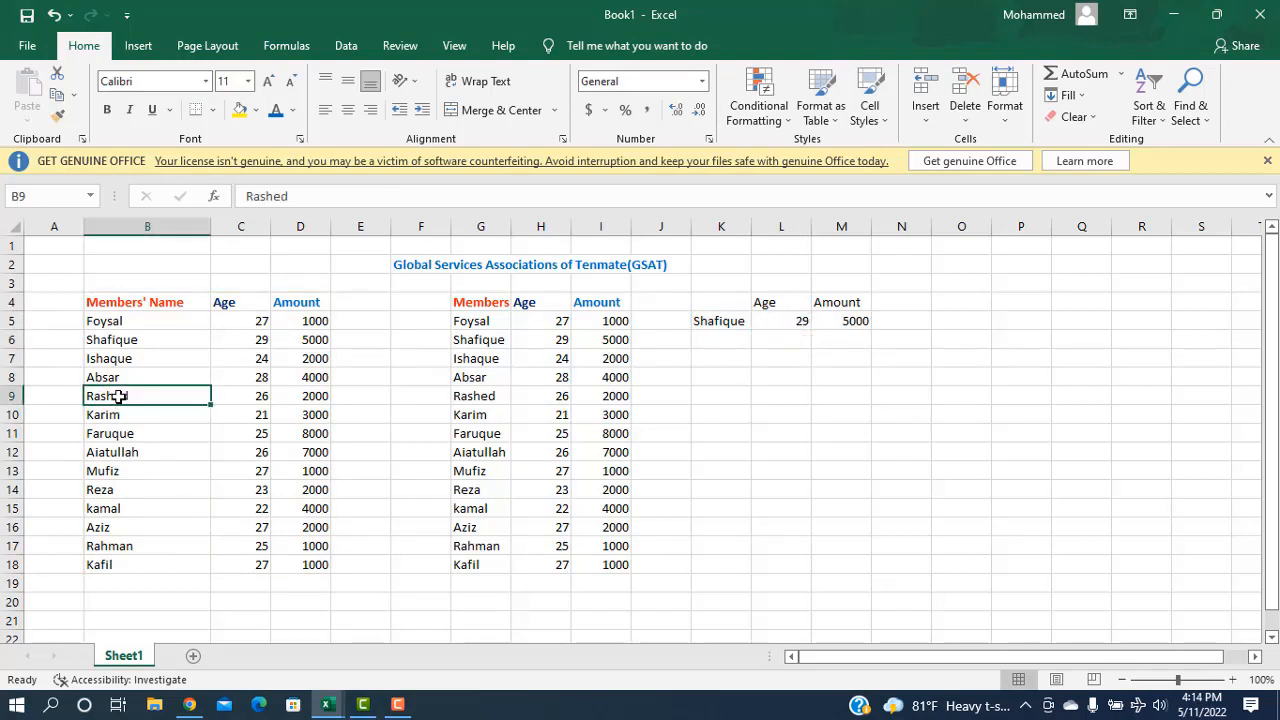
key("ctrl+c")
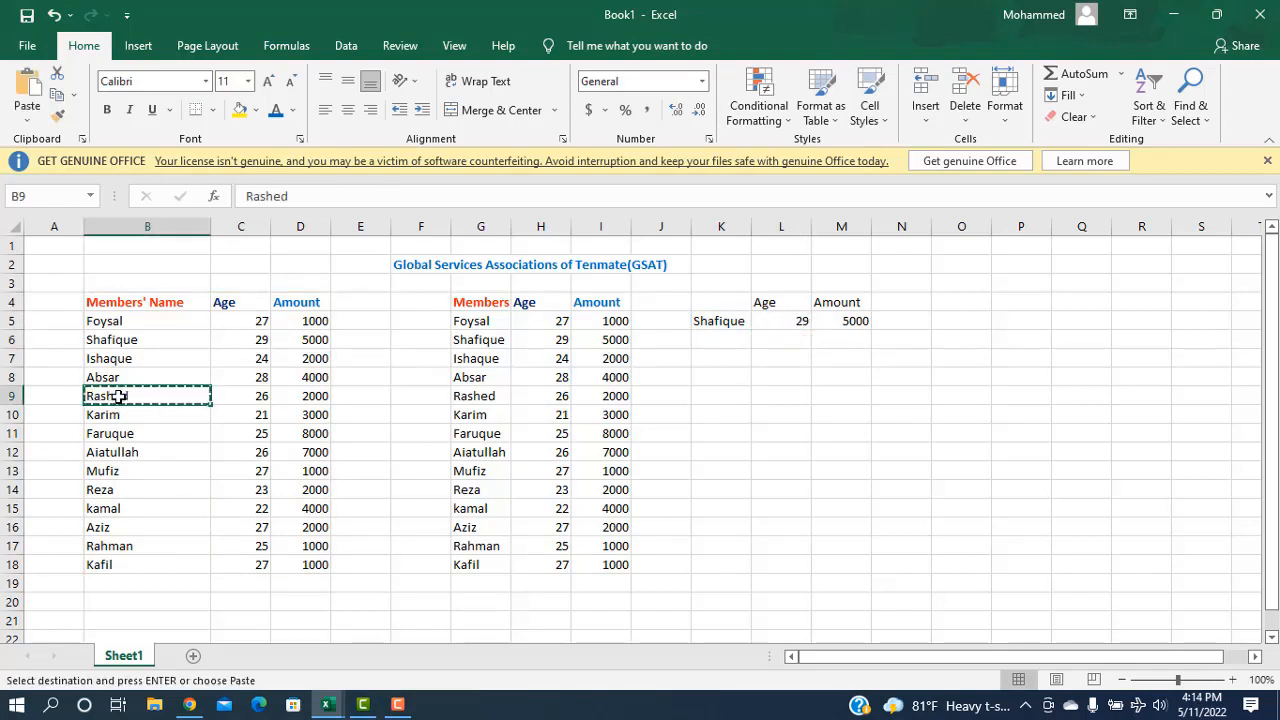
left_click(705, 324)
key("ctrl+v")
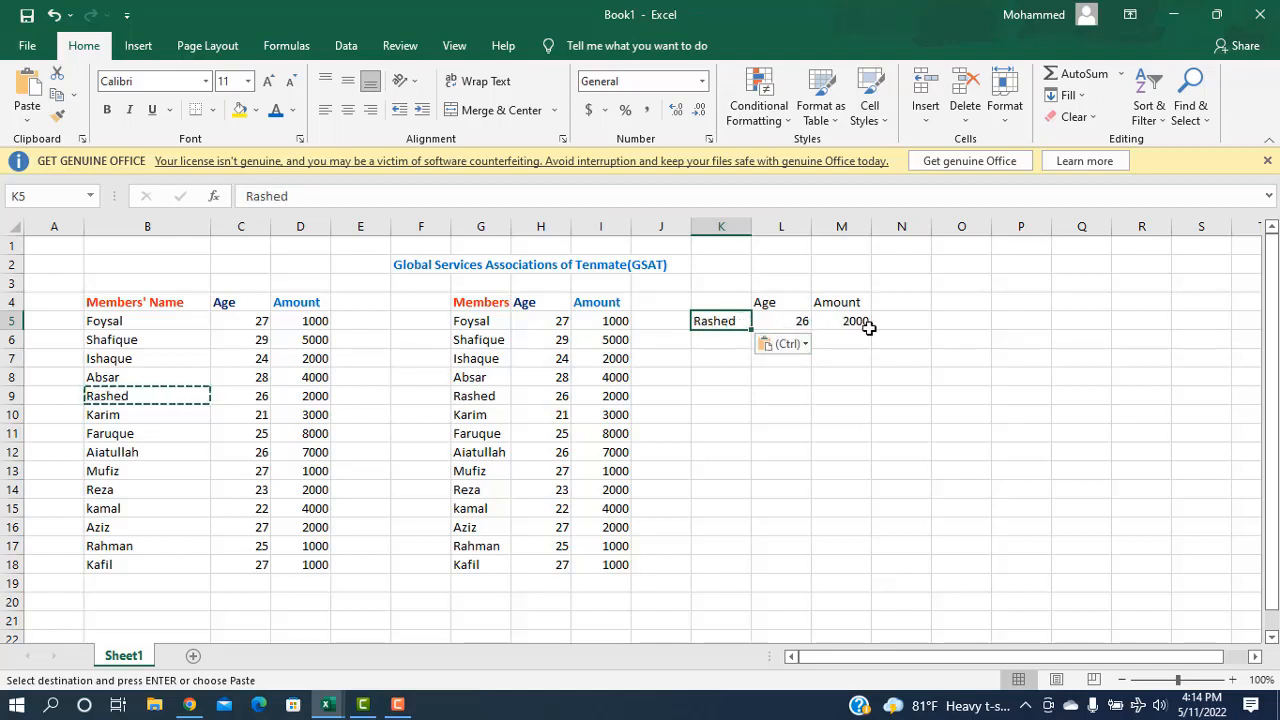
left_click(104, 440)
key("ctrl+c")
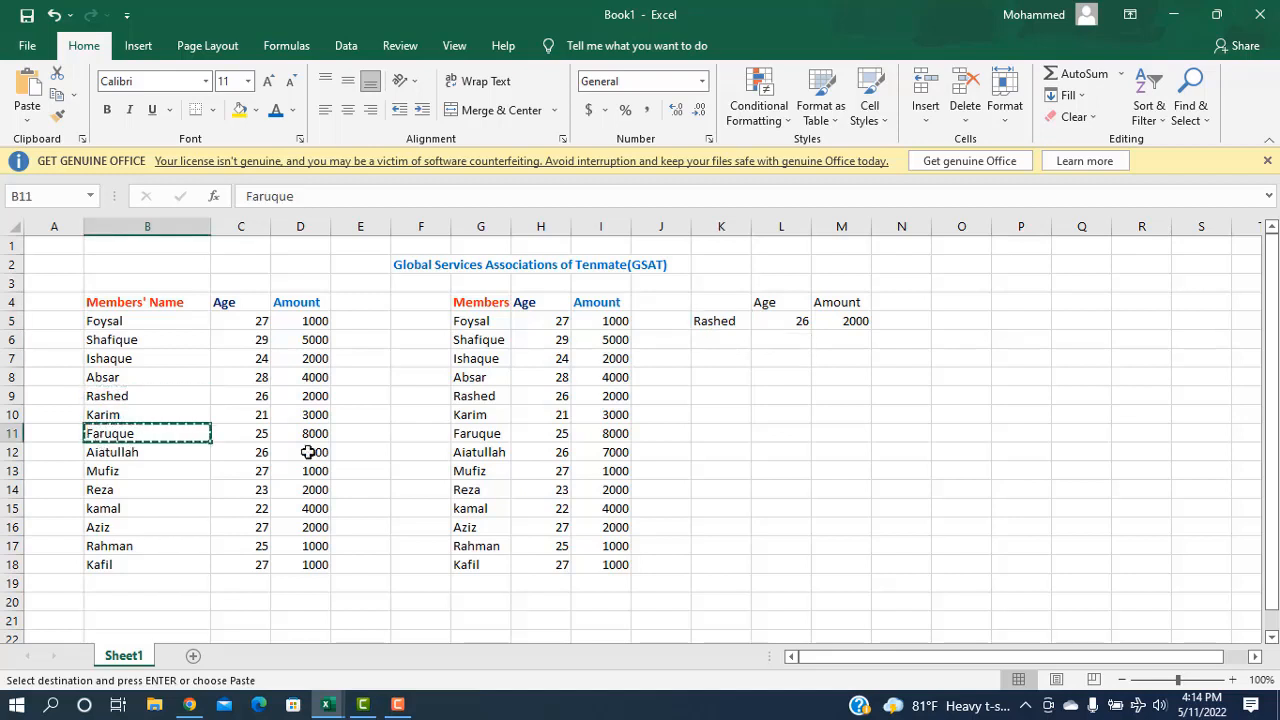
left_click(711, 321)
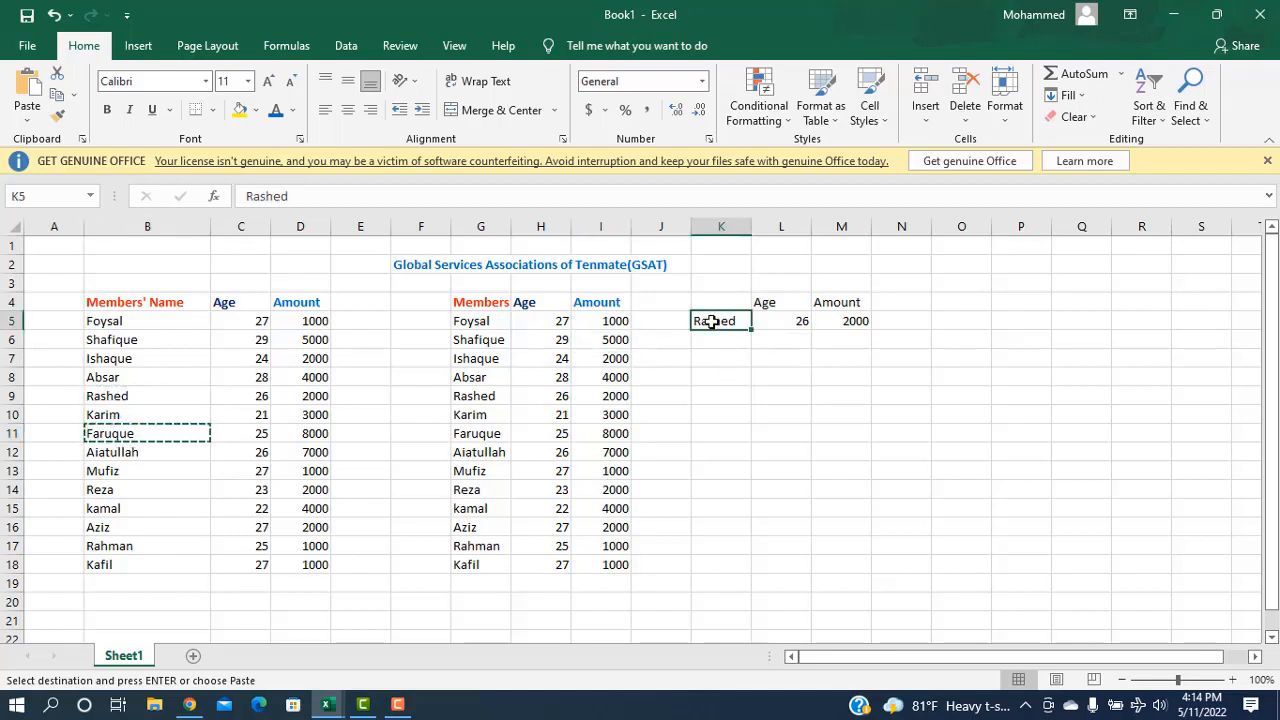
key("ctrl+v")
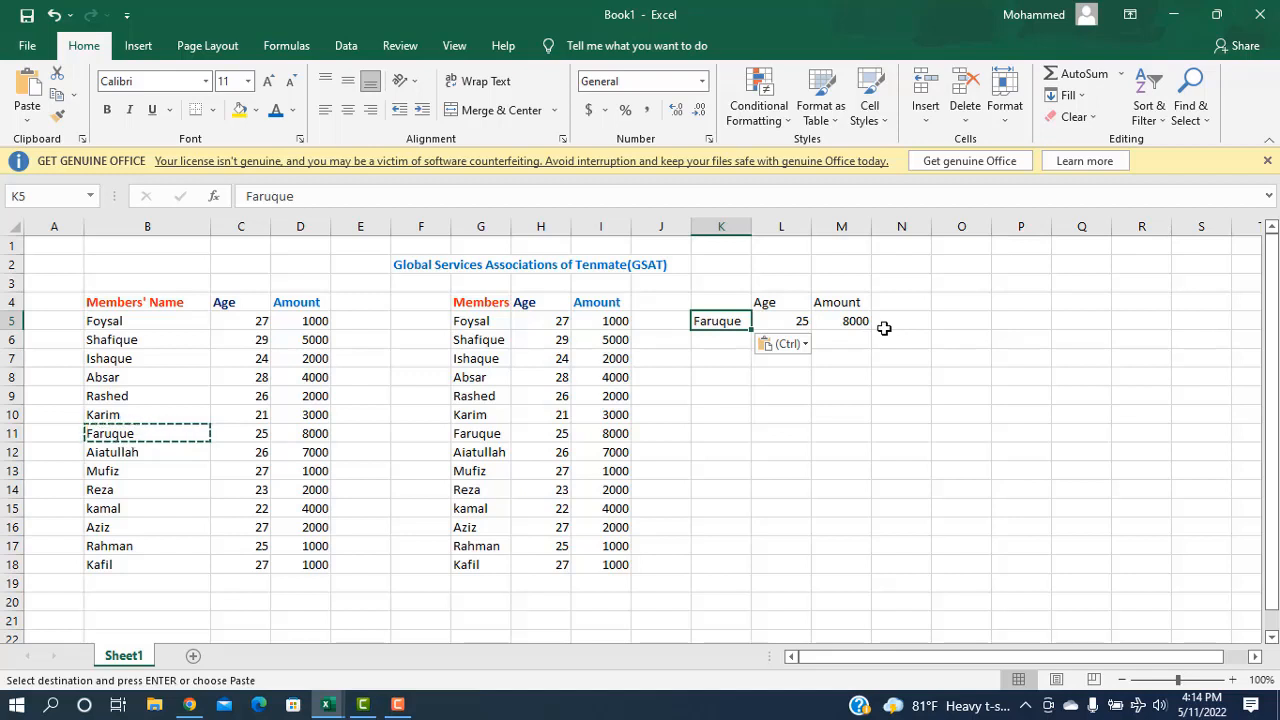
left_click(91, 509)
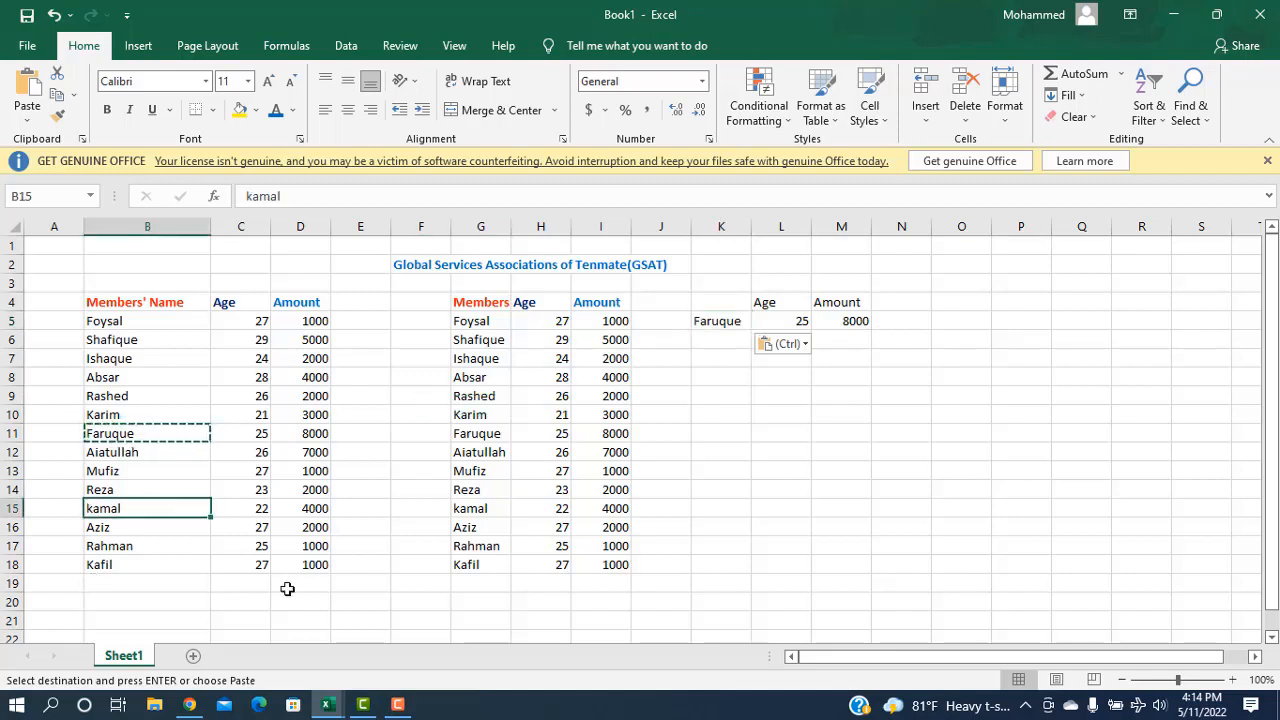
key("ctrl+c")
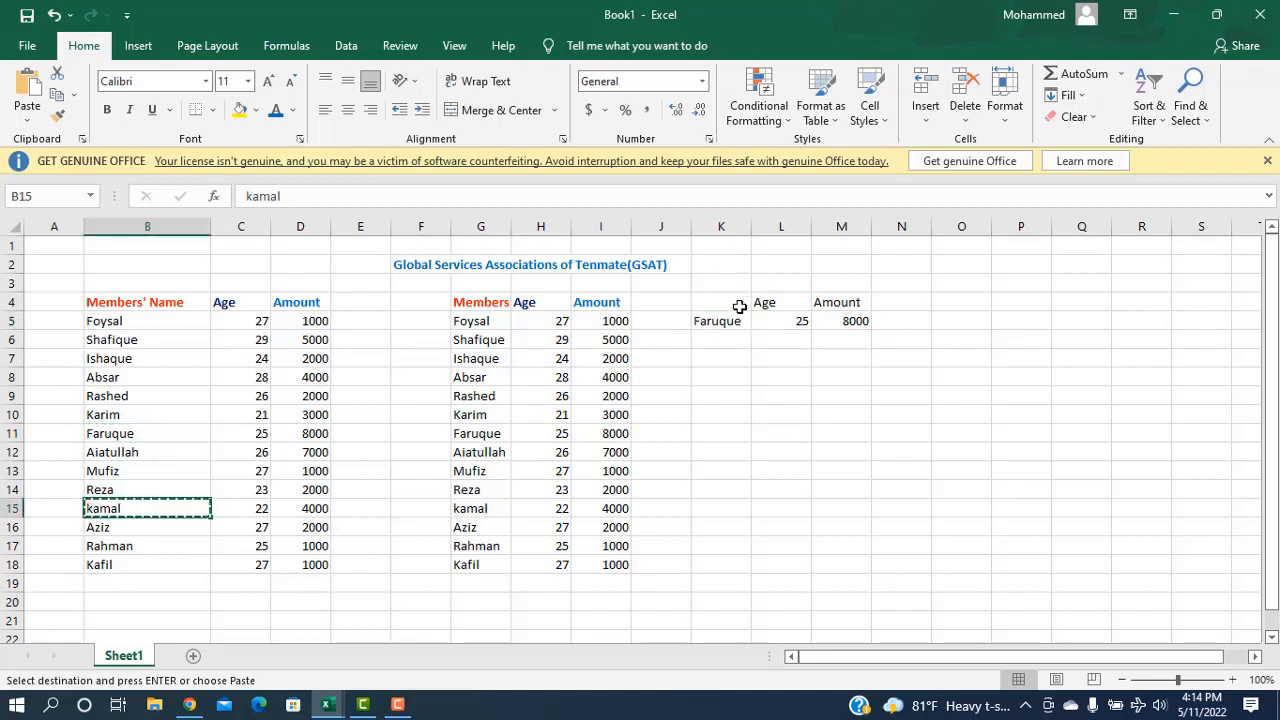
left_click(719, 320)
key("ctrl+v")
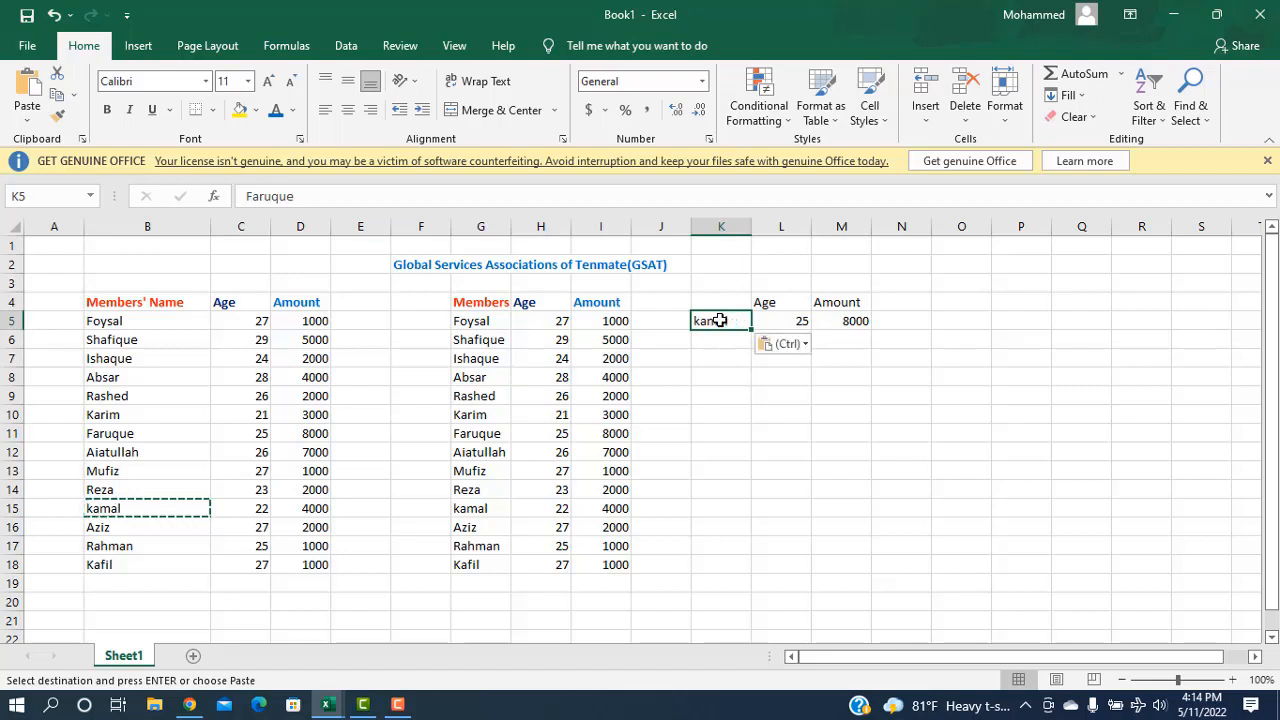
left_click(840, 380)
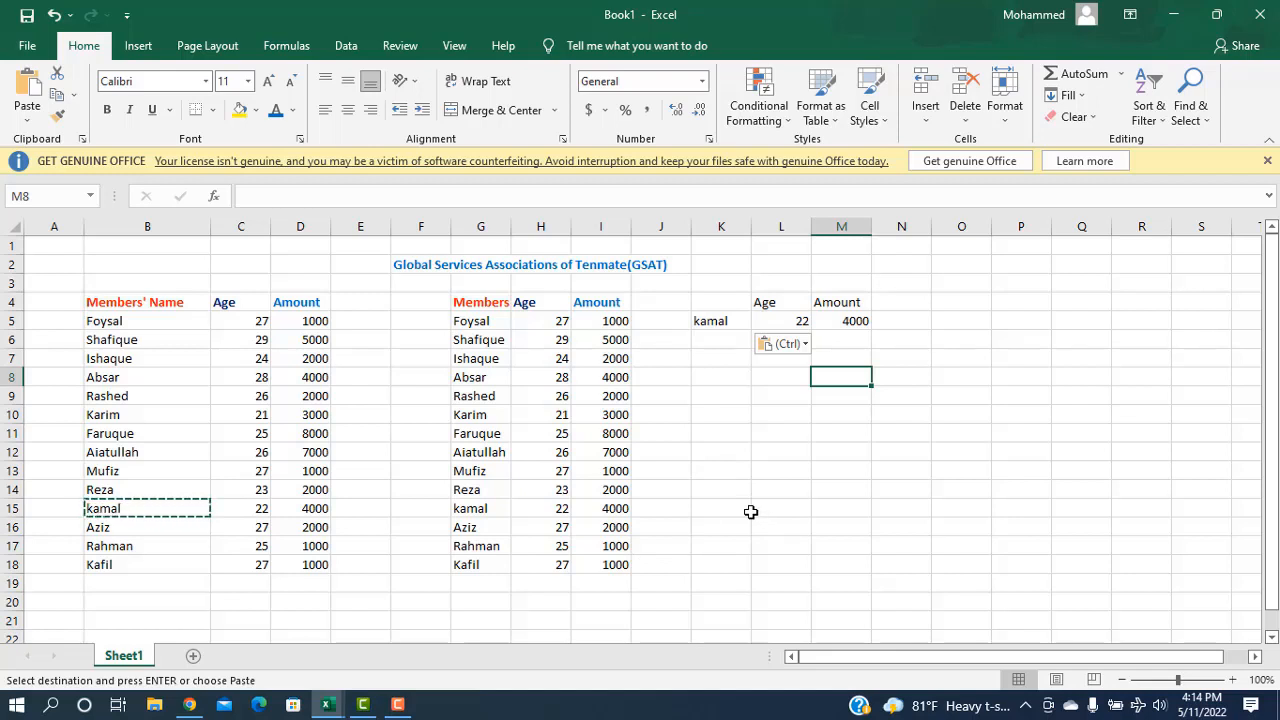
left_click(397, 704)
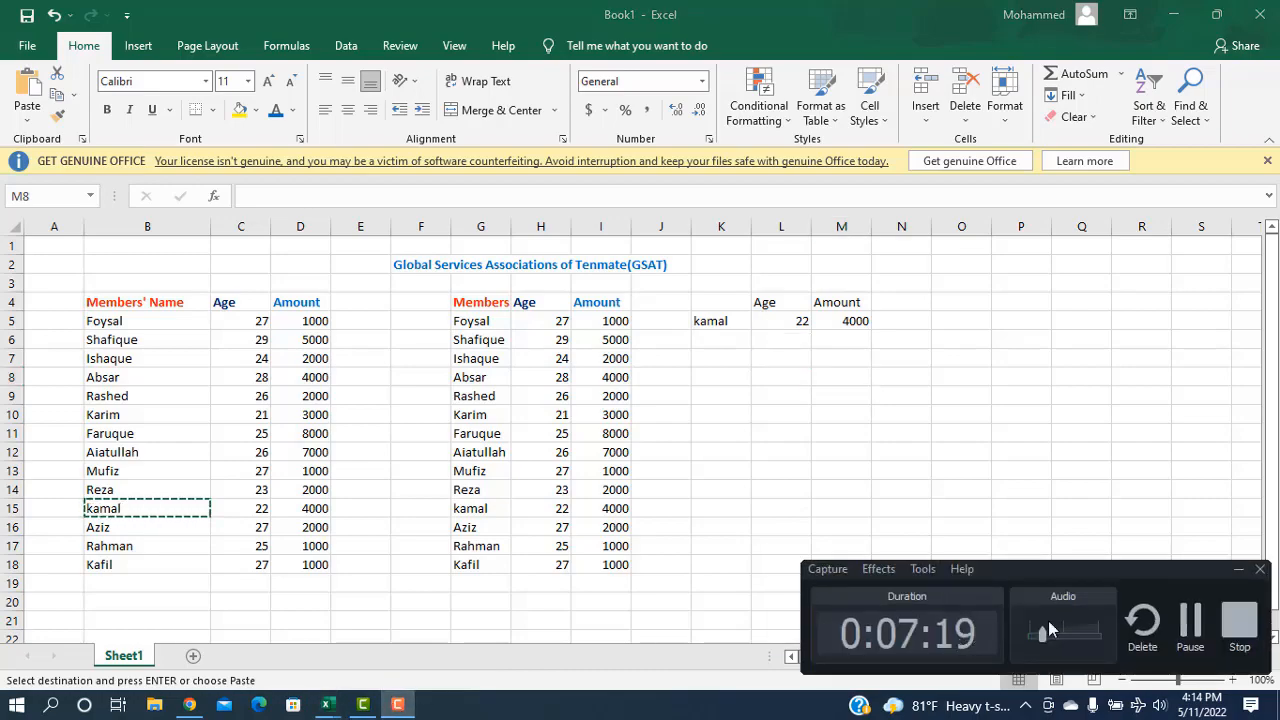